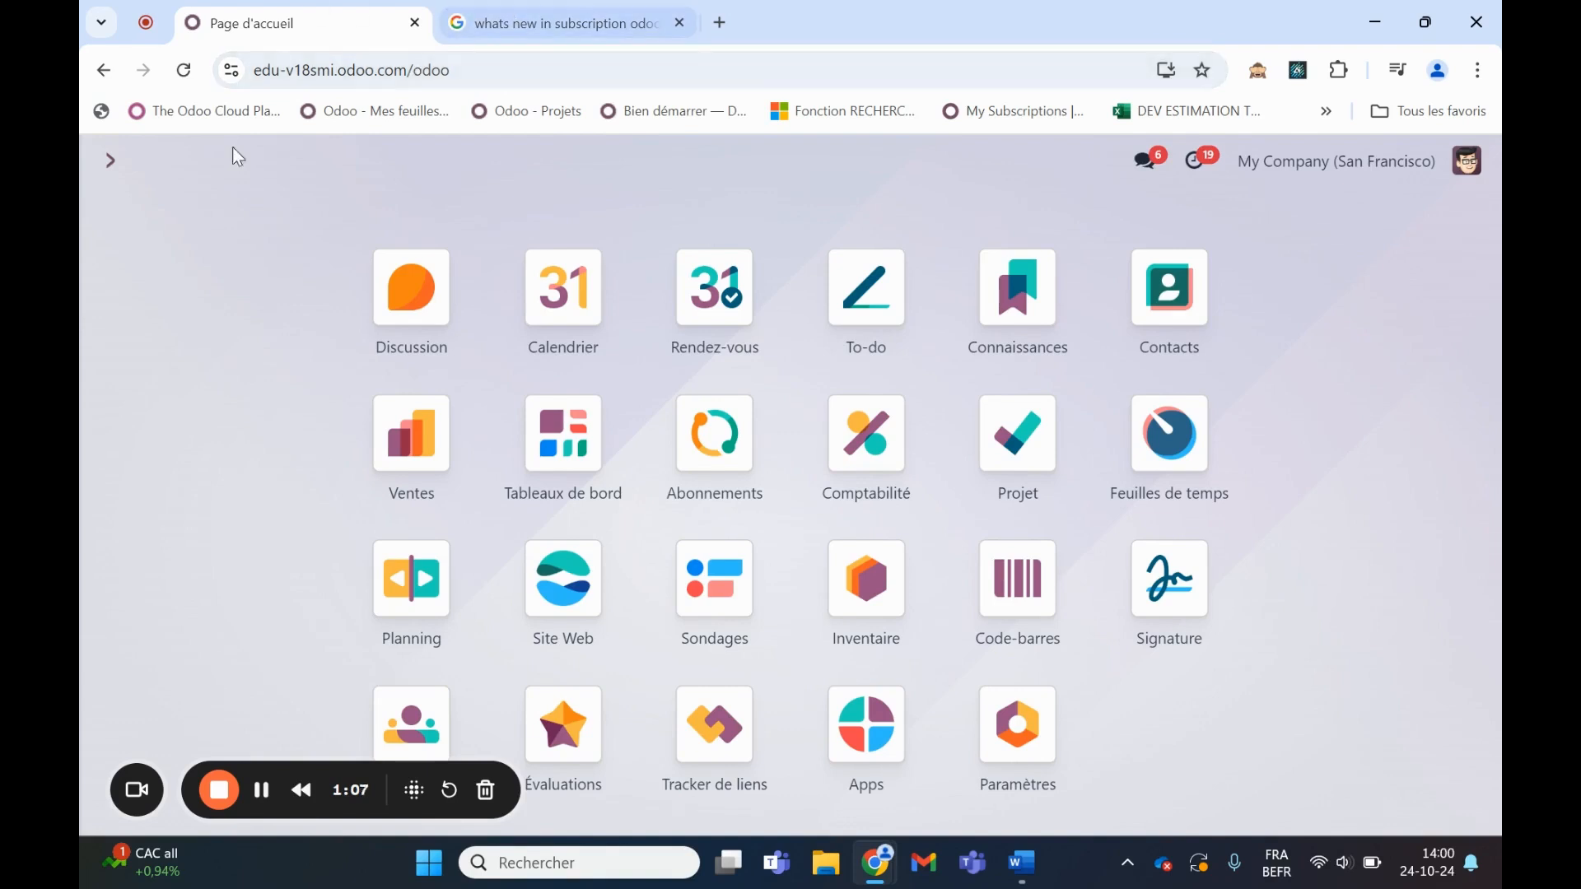
# Open the list of subscription products in the Abonnements app
pyautogui.click(416, 437)
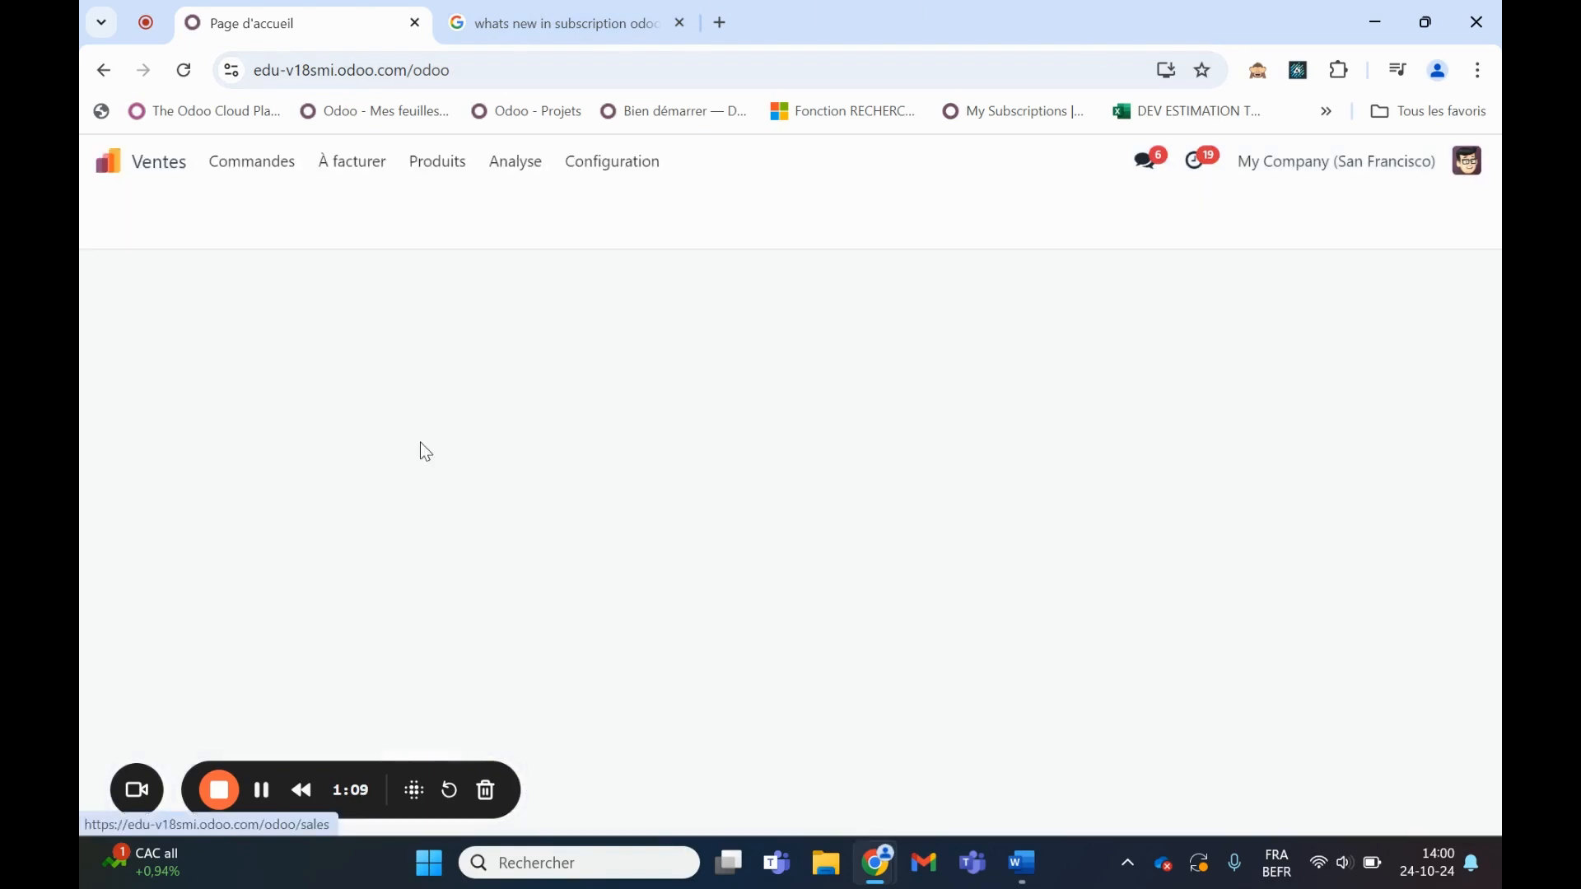
pyautogui.click(108, 161)
pyautogui.write('abonn')
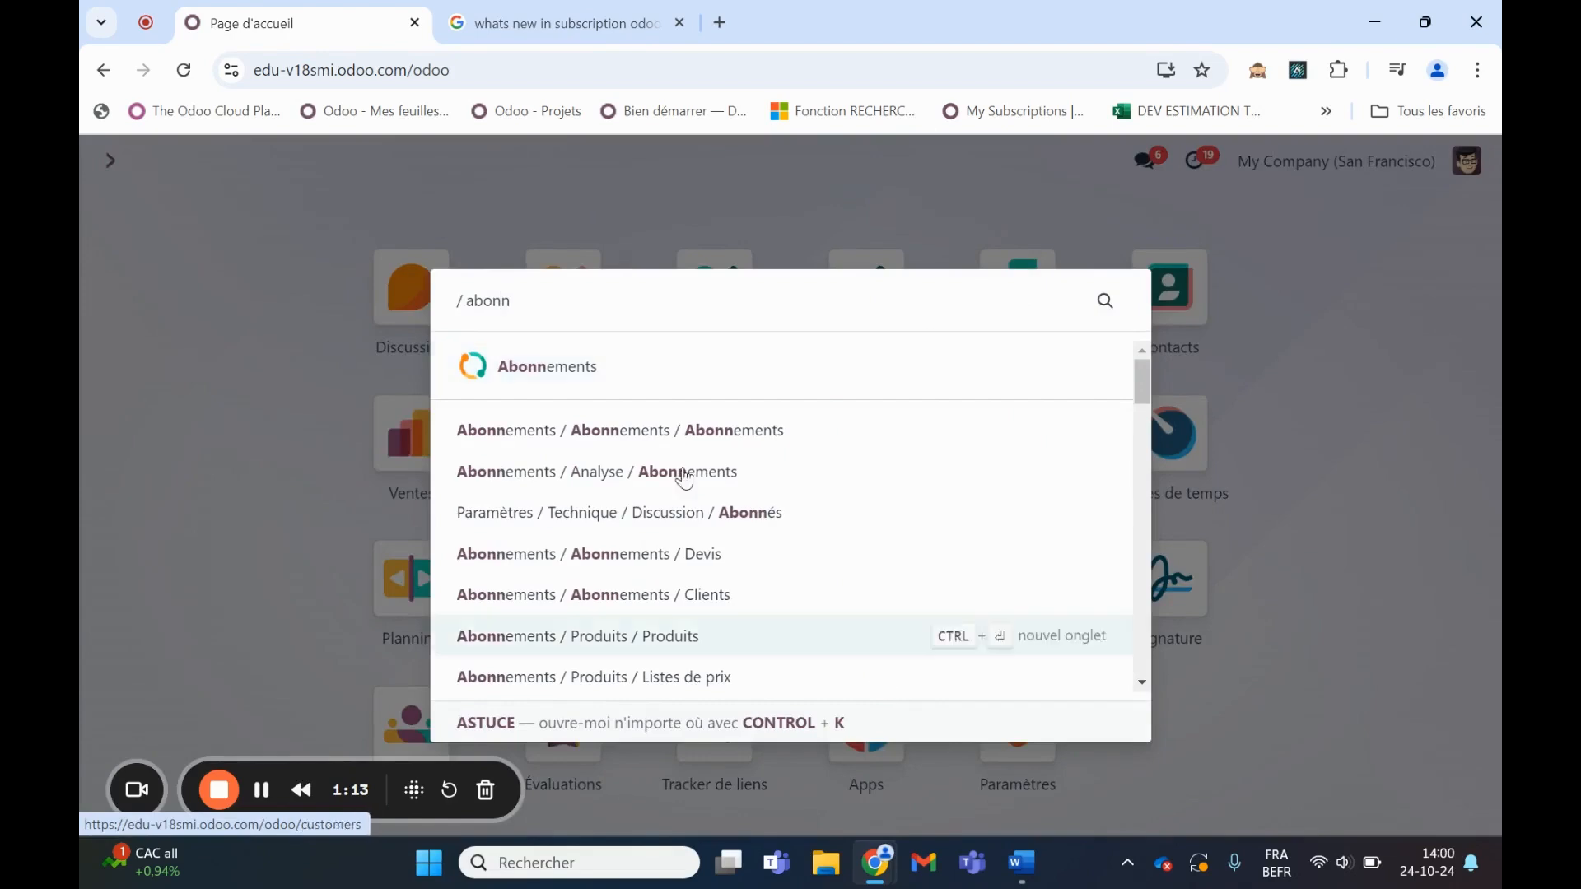
pyautogui.click(607, 367)
pyautogui.click(417, 161)
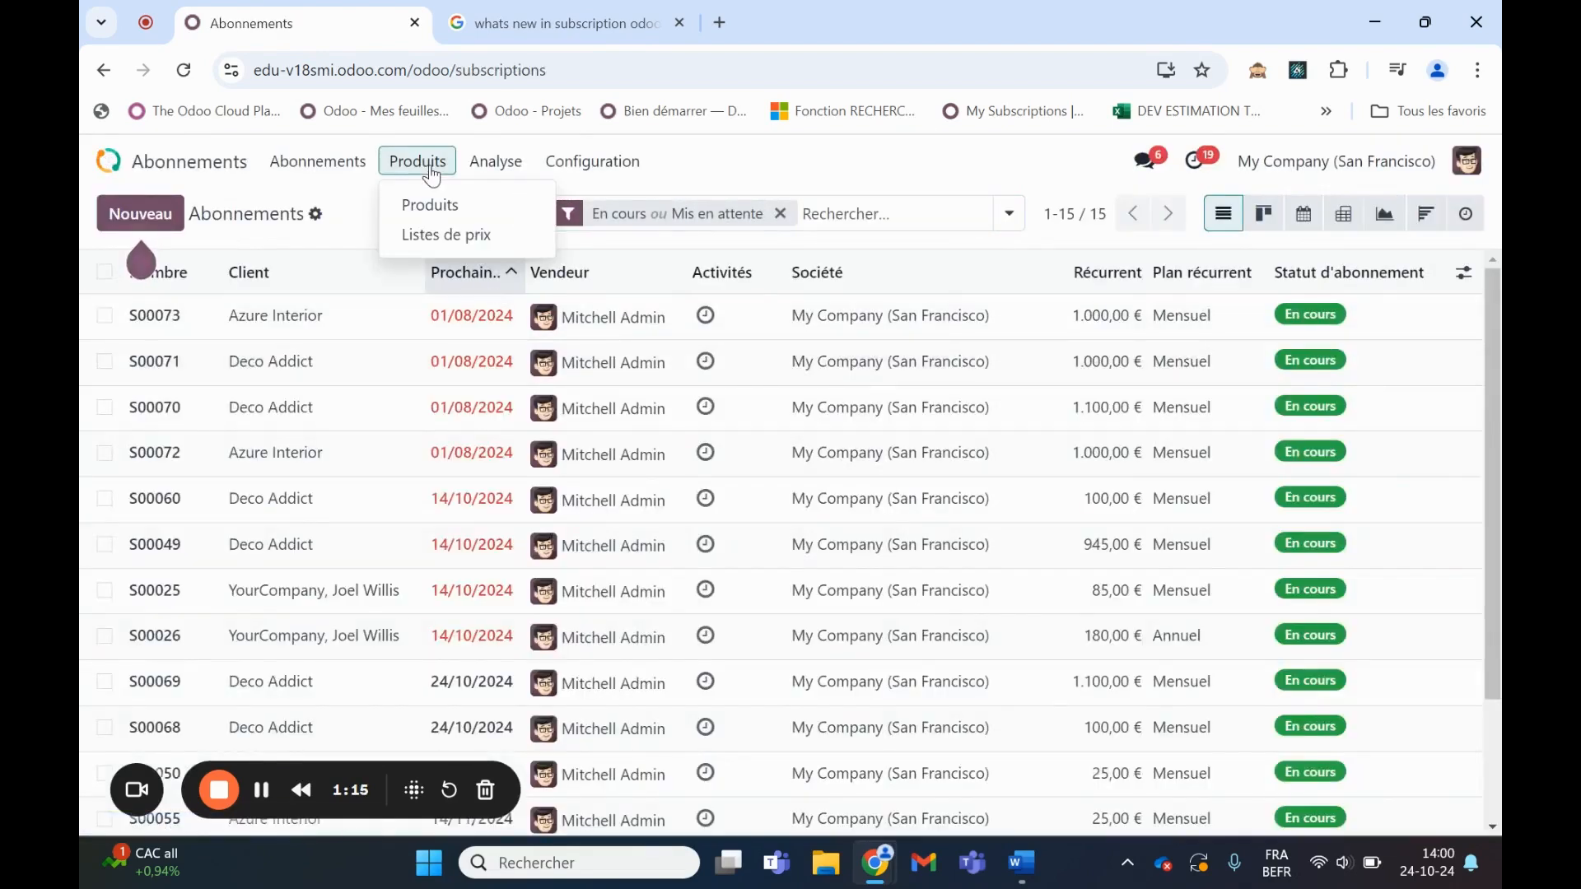
pyautogui.click(433, 203)
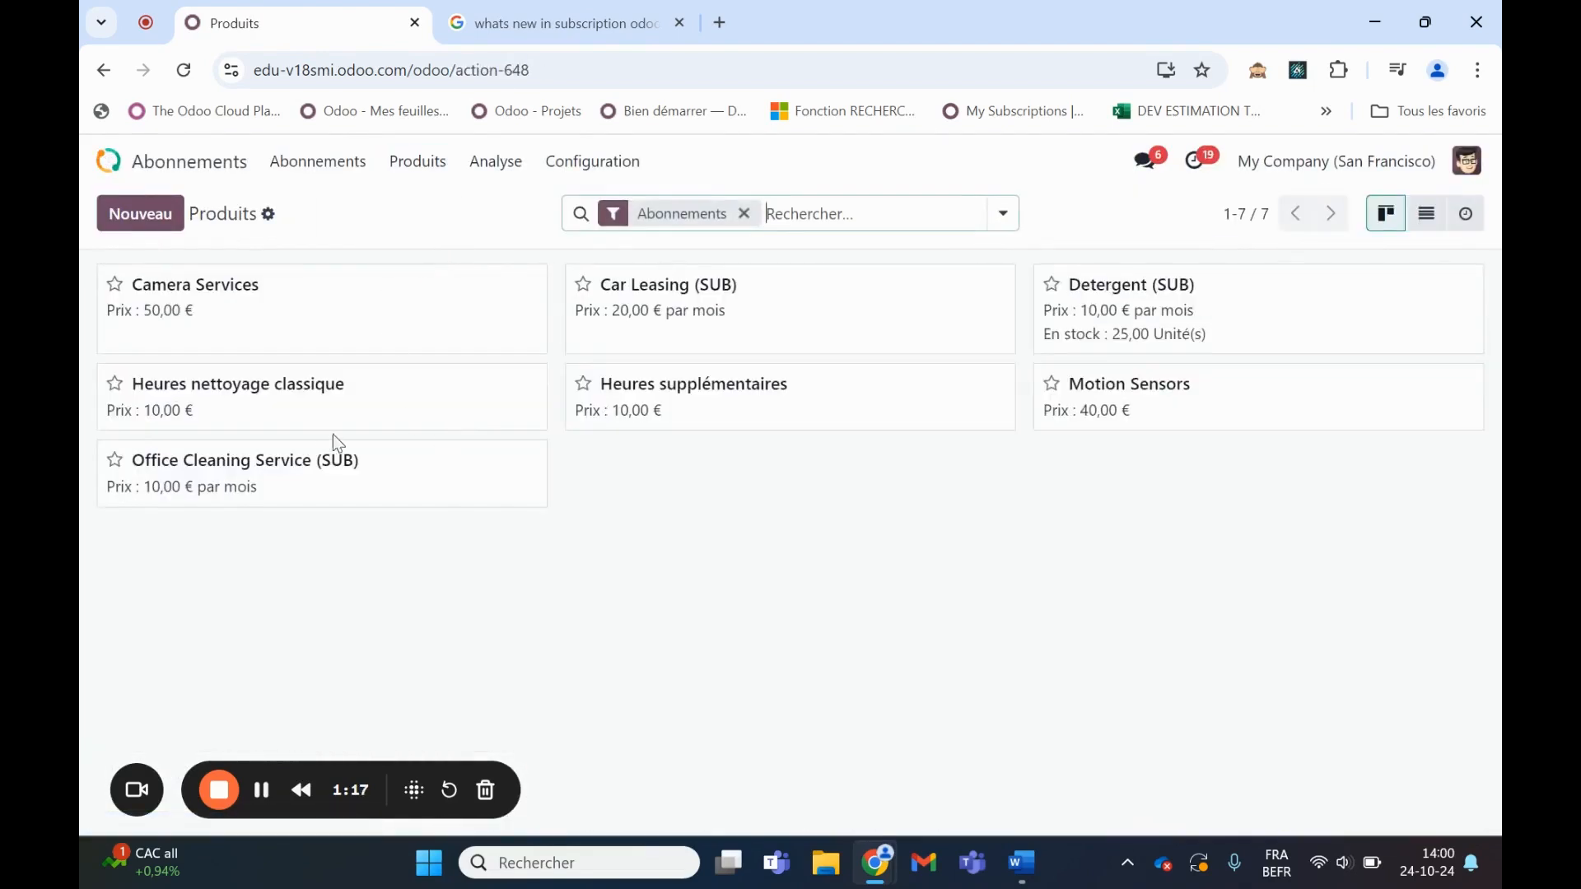
# Examine the invoicing policies of the products Heures nettoyage classique and Heures supplémentaires
pyautogui.click(396, 413)
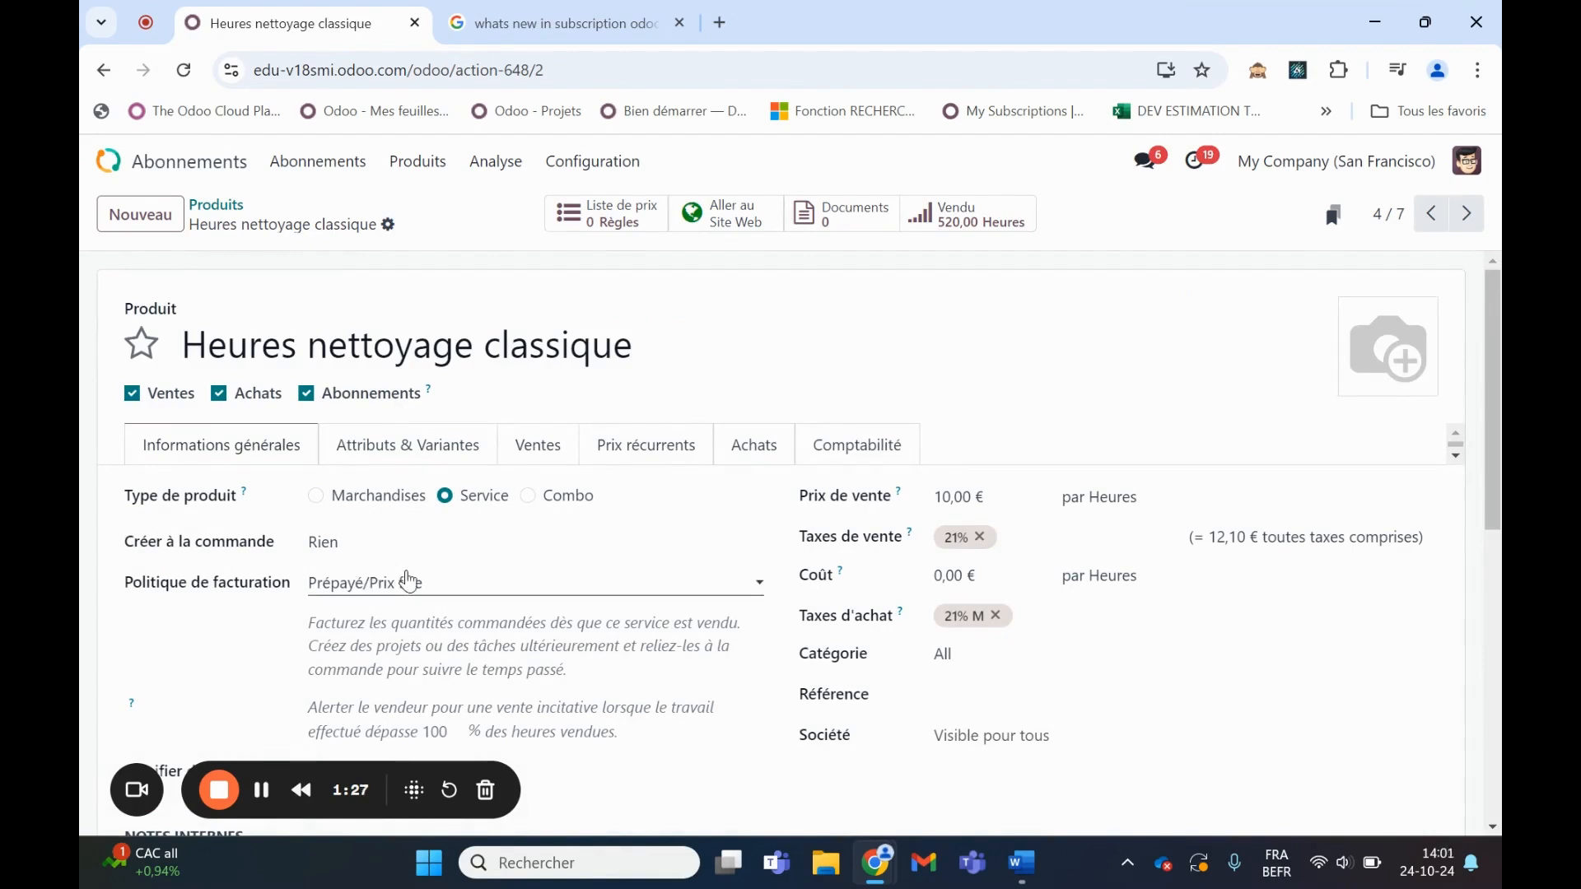
pyautogui.click(218, 206)
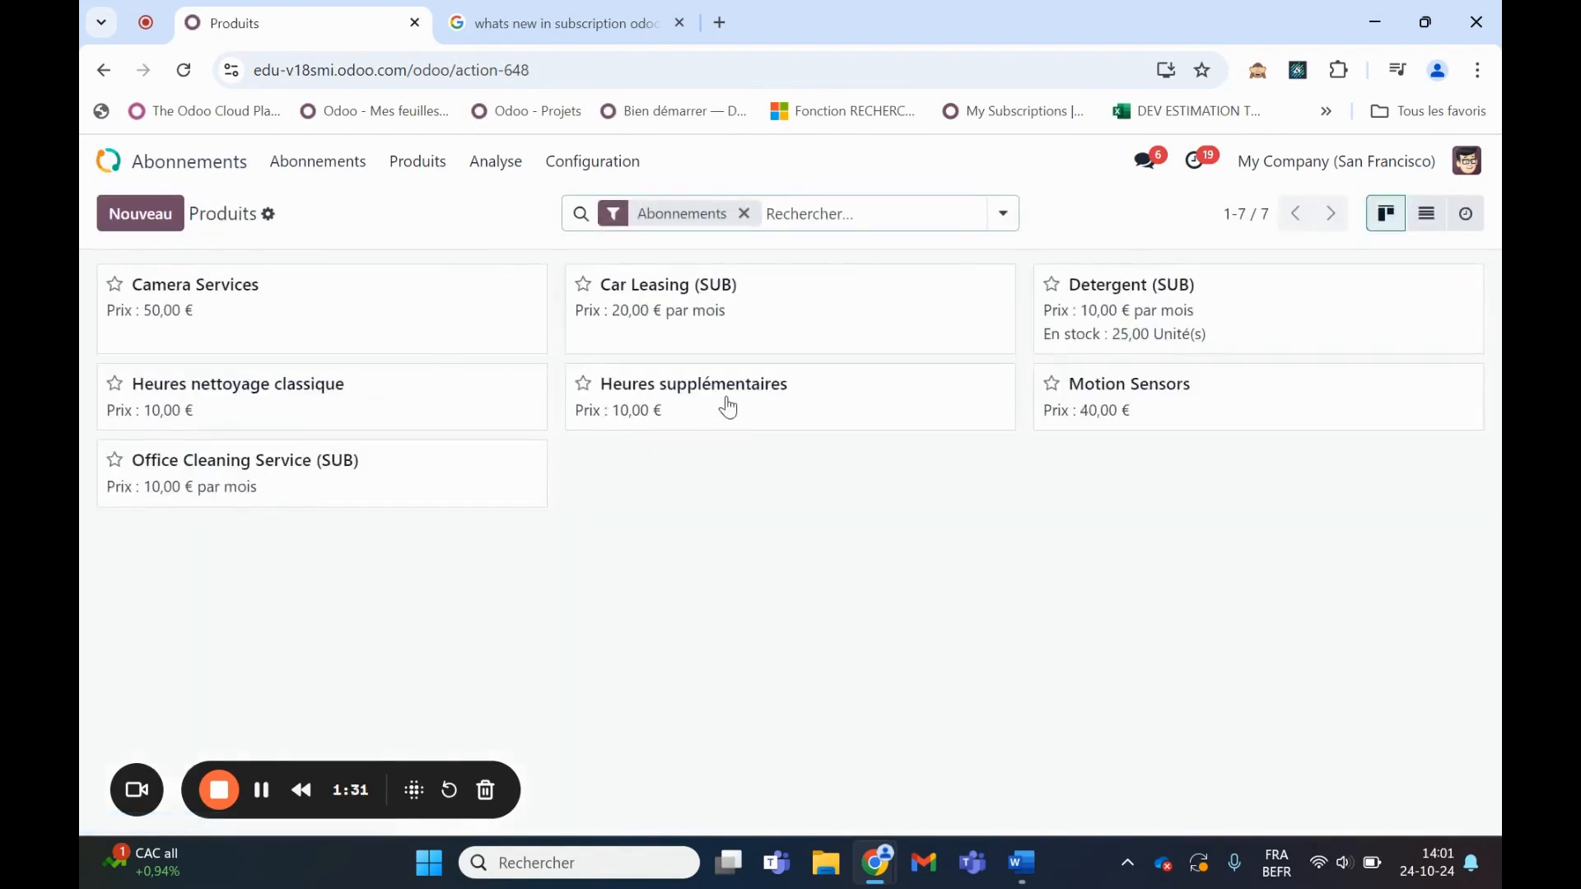
pyautogui.click(803, 413)
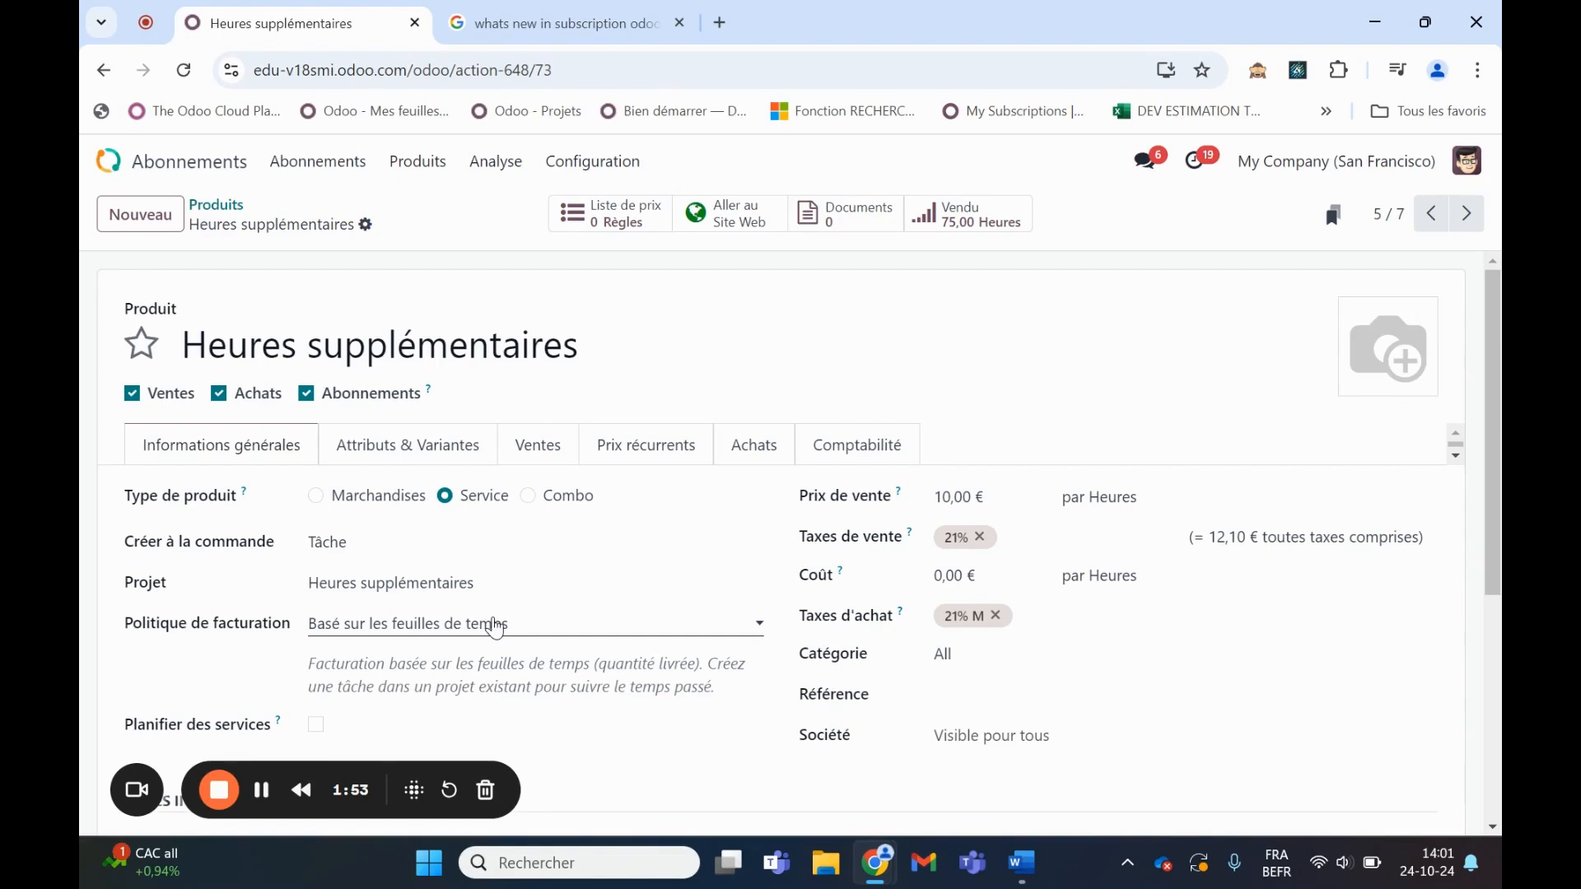
# Create a new quotation in the Ventes app with the recurring plan Mensuel
pyautogui.click(155, 156)
pyautogui.write('vente')
pyautogui.press('Return')
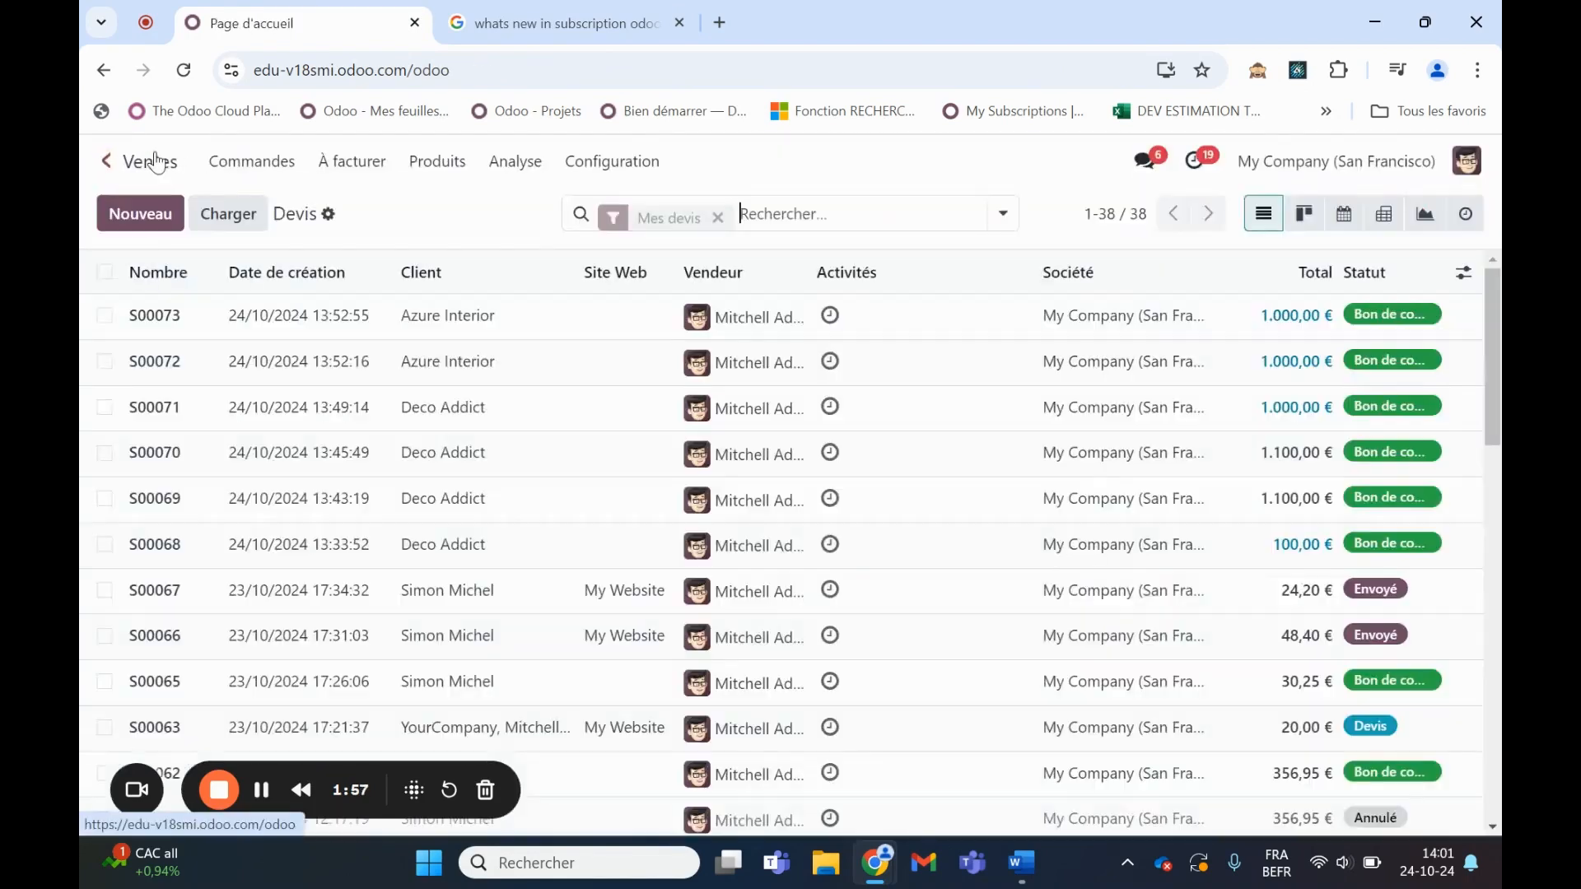
pyautogui.click(136, 213)
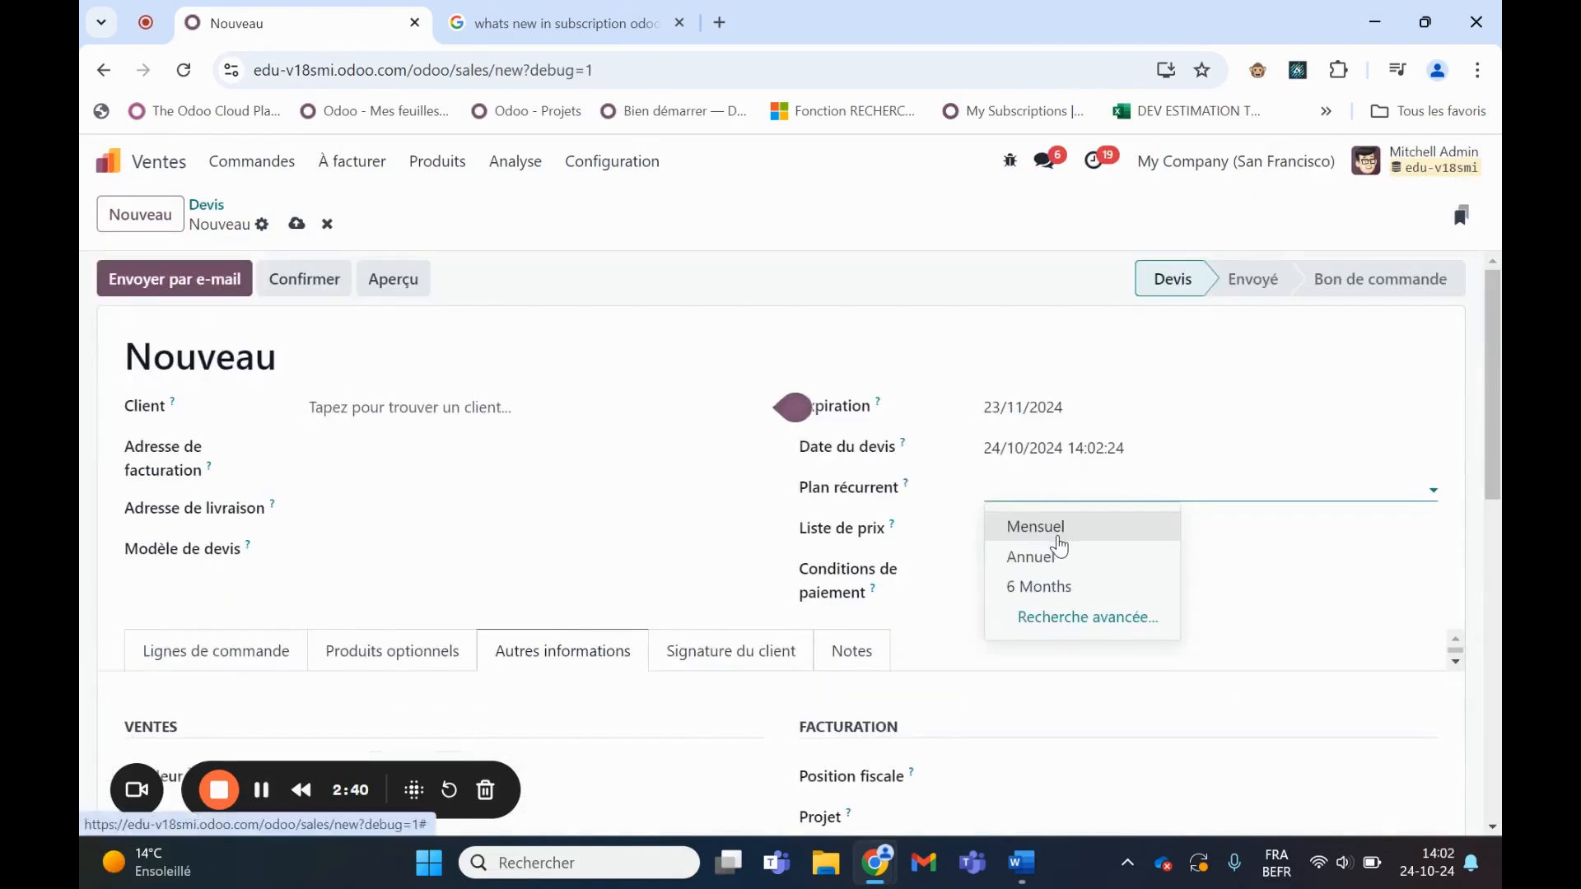
pyautogui.click(1063, 530)
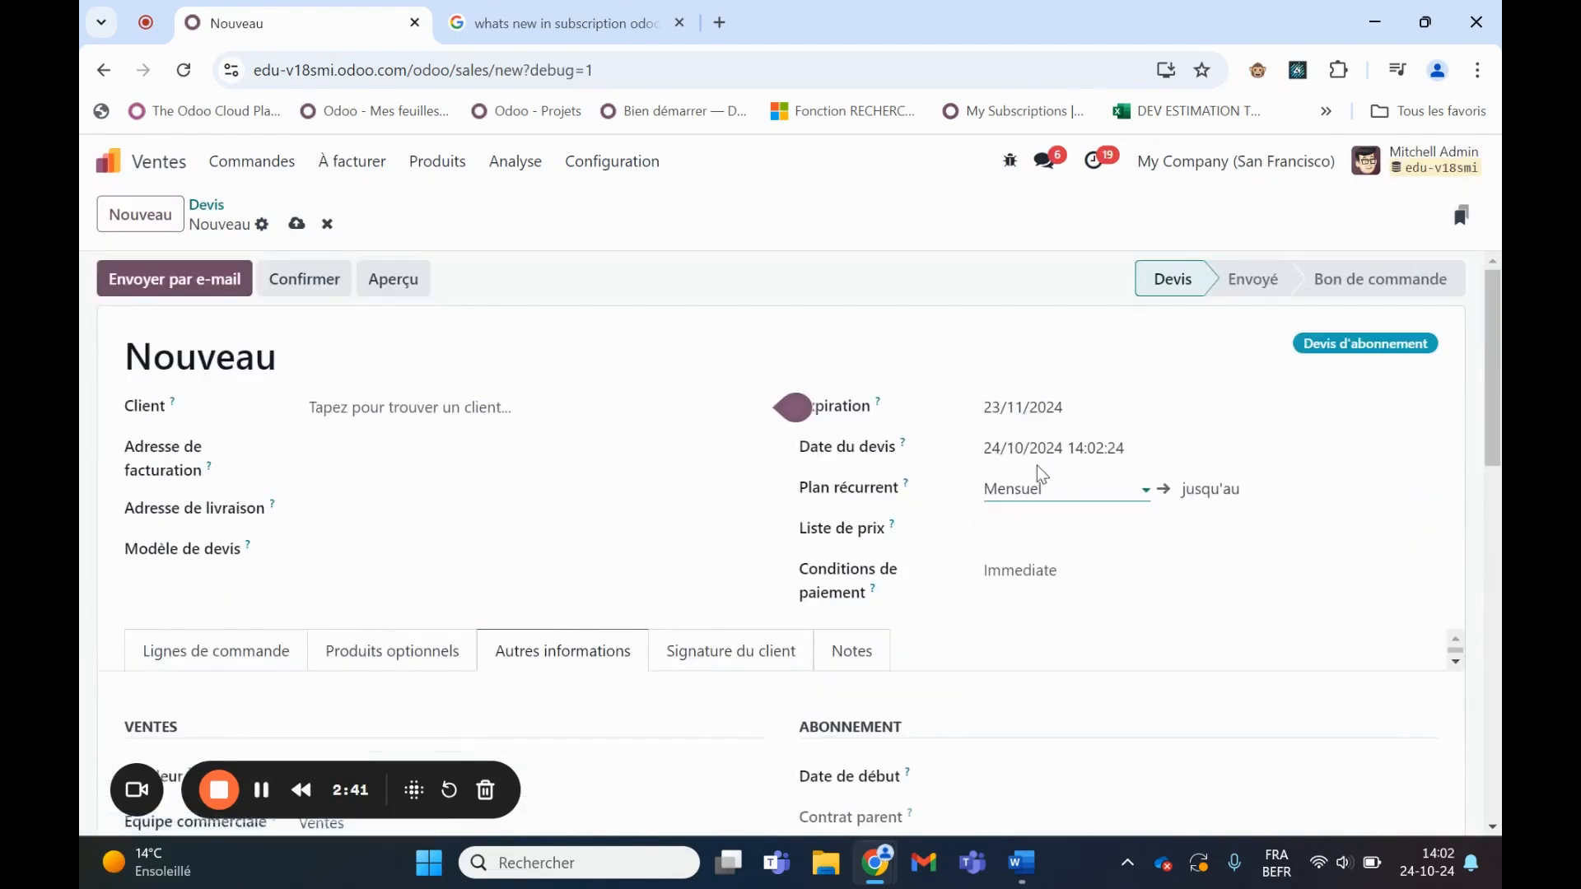
# Set the end date of the quotation's recurring plan to 01/10/2024
pyautogui.click(1278, 491)
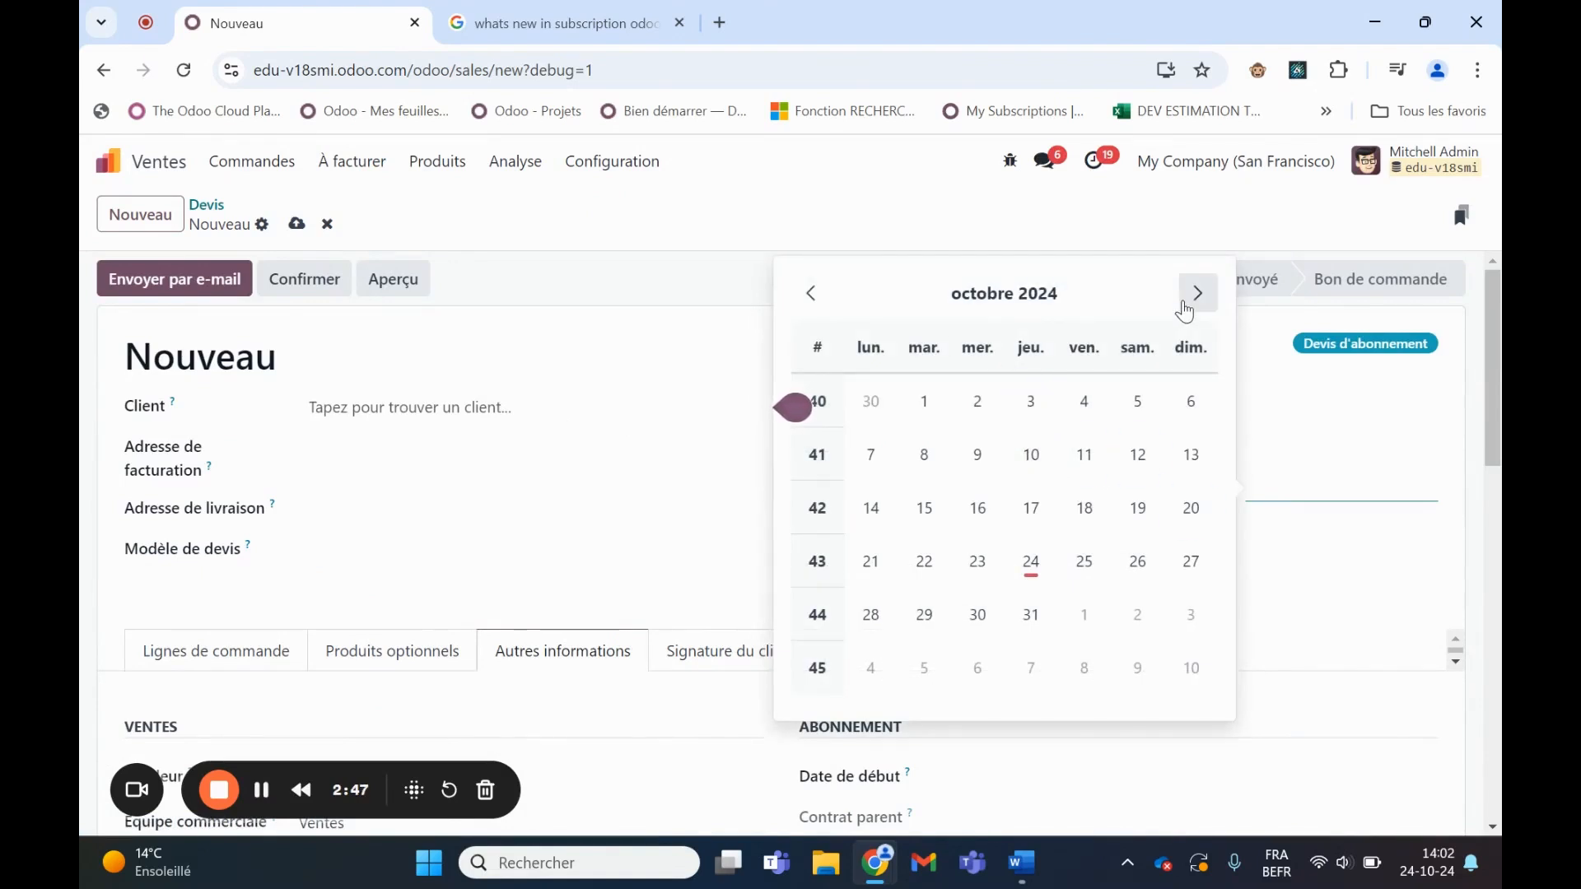
pyautogui.click(1186, 310)
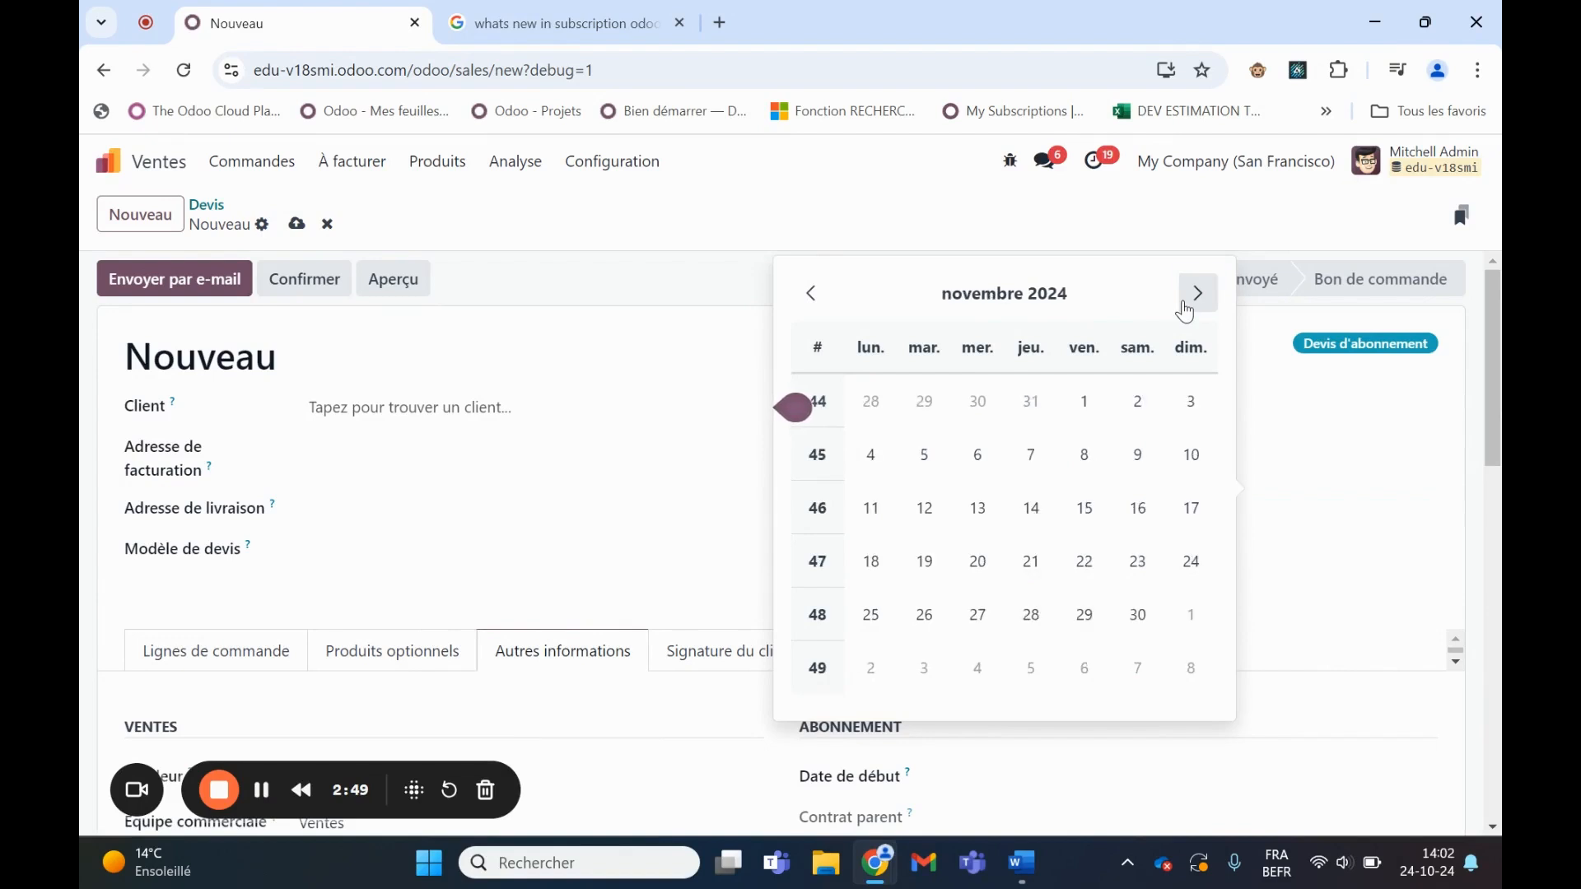
pyautogui.click(810, 297)
pyautogui.click(926, 409)
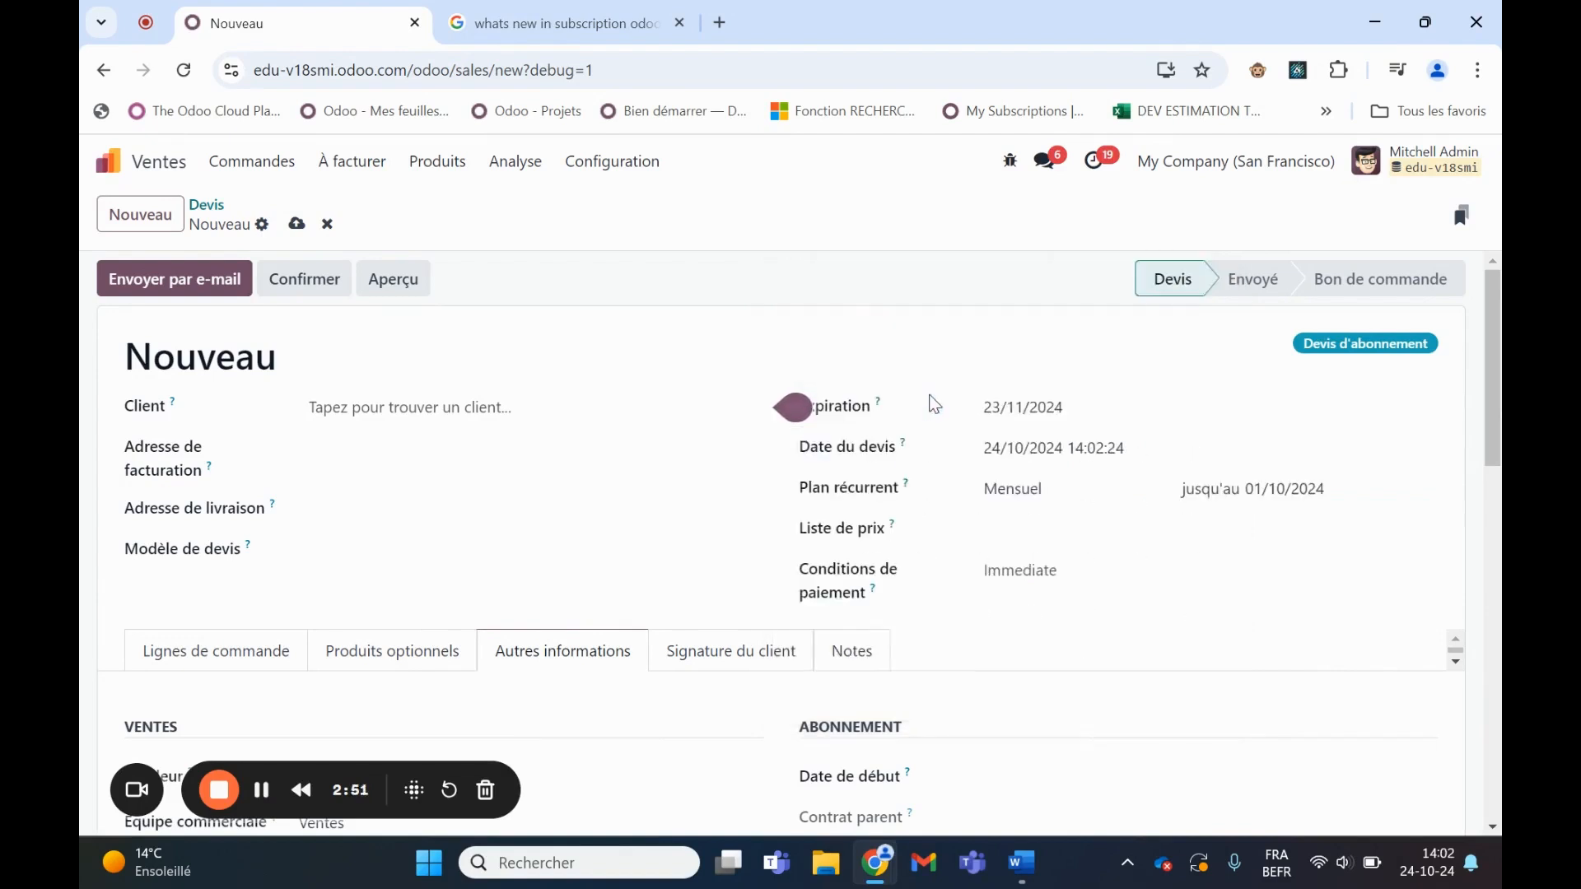
# Set the quotation's expiration date to 01/08/2024
pyautogui.click(1036, 412)
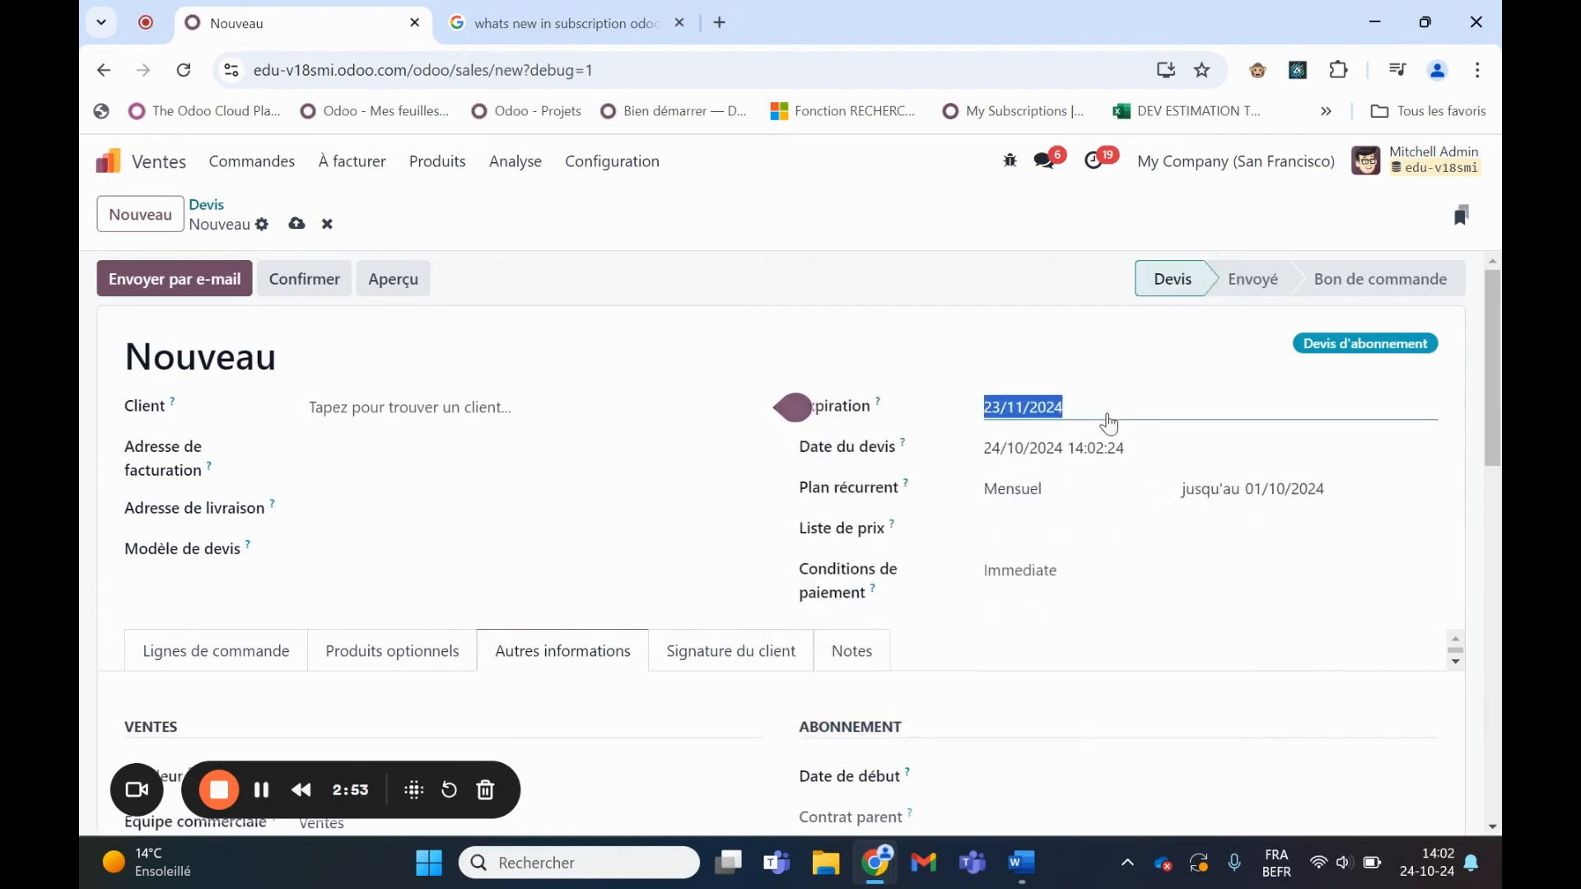
pyautogui.click(549, 216)
pyautogui.click(548, 216)
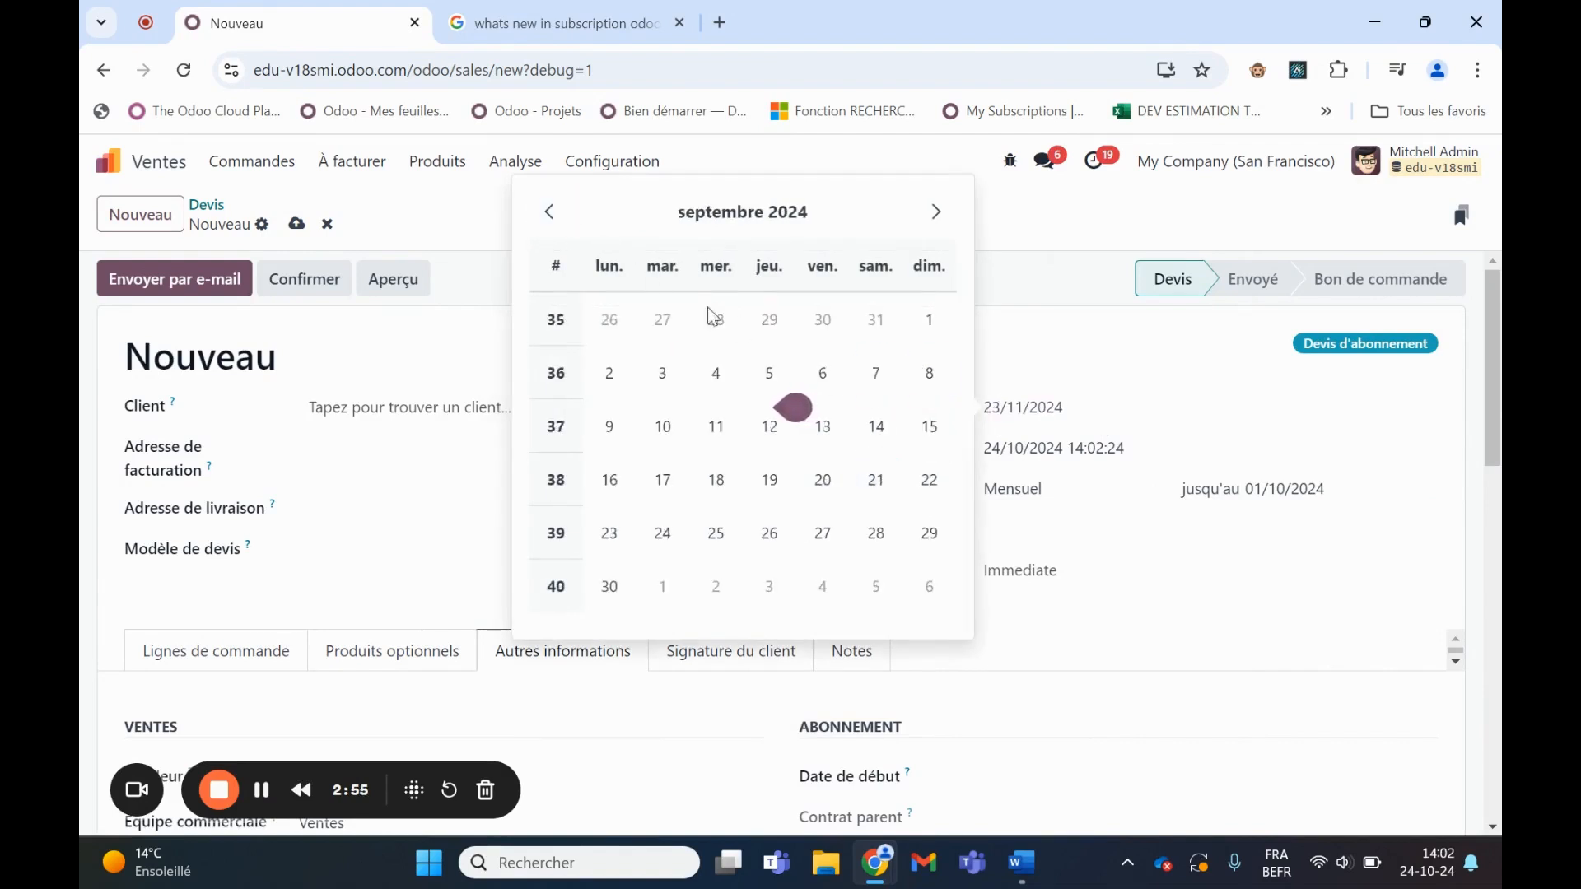
pyautogui.click(547, 214)
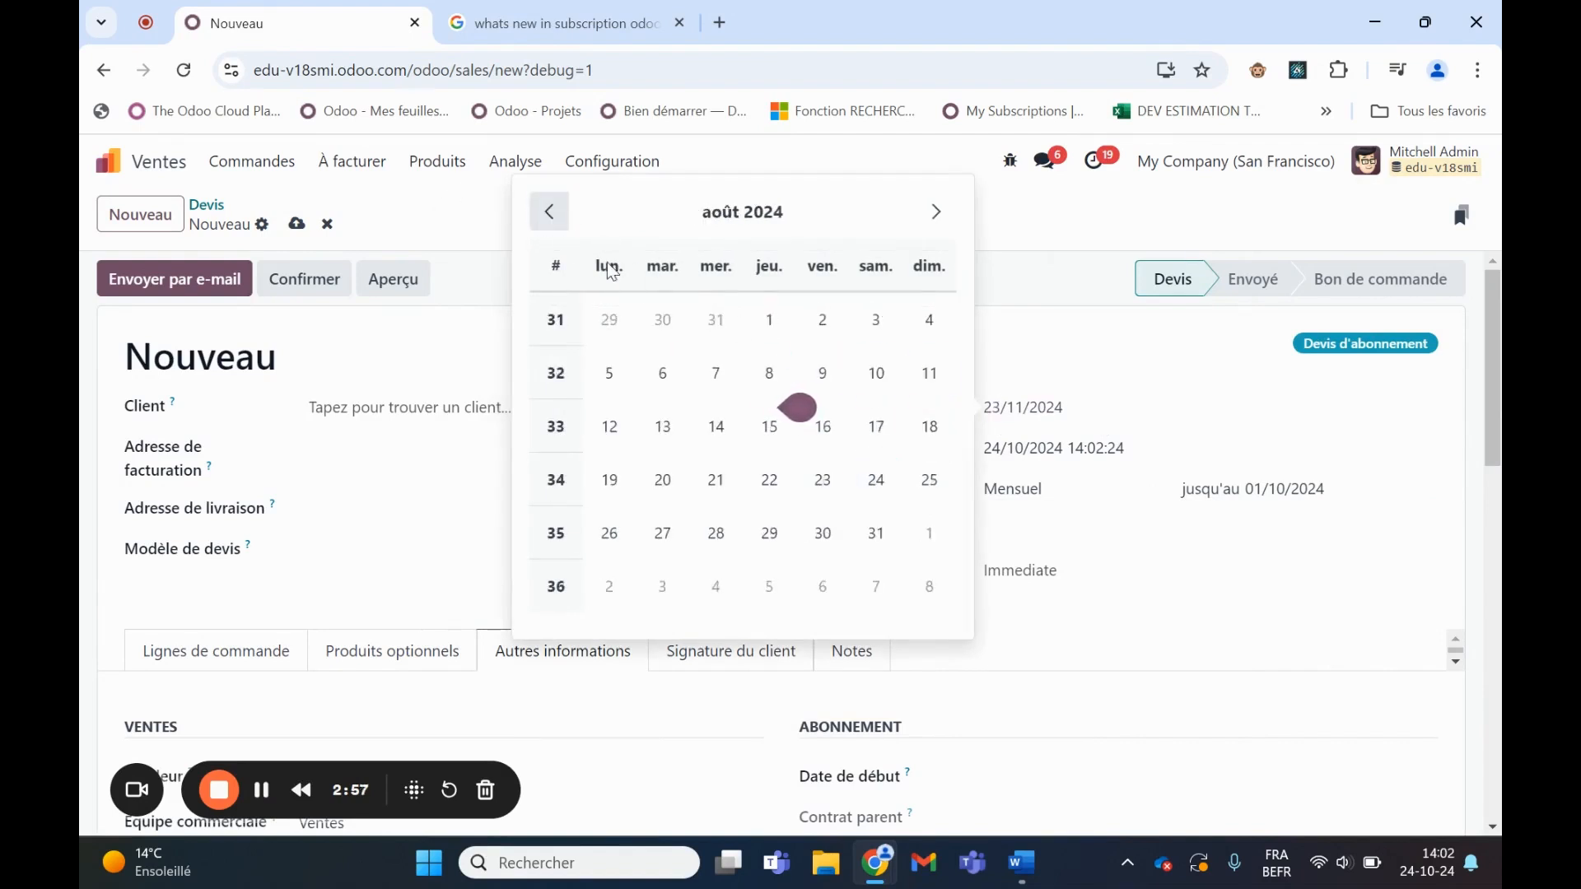
pyautogui.click(769, 319)
# Set the quotation date to 01/08/2024 and its expiration date to 15/08/2024
pyautogui.click(1136, 454)
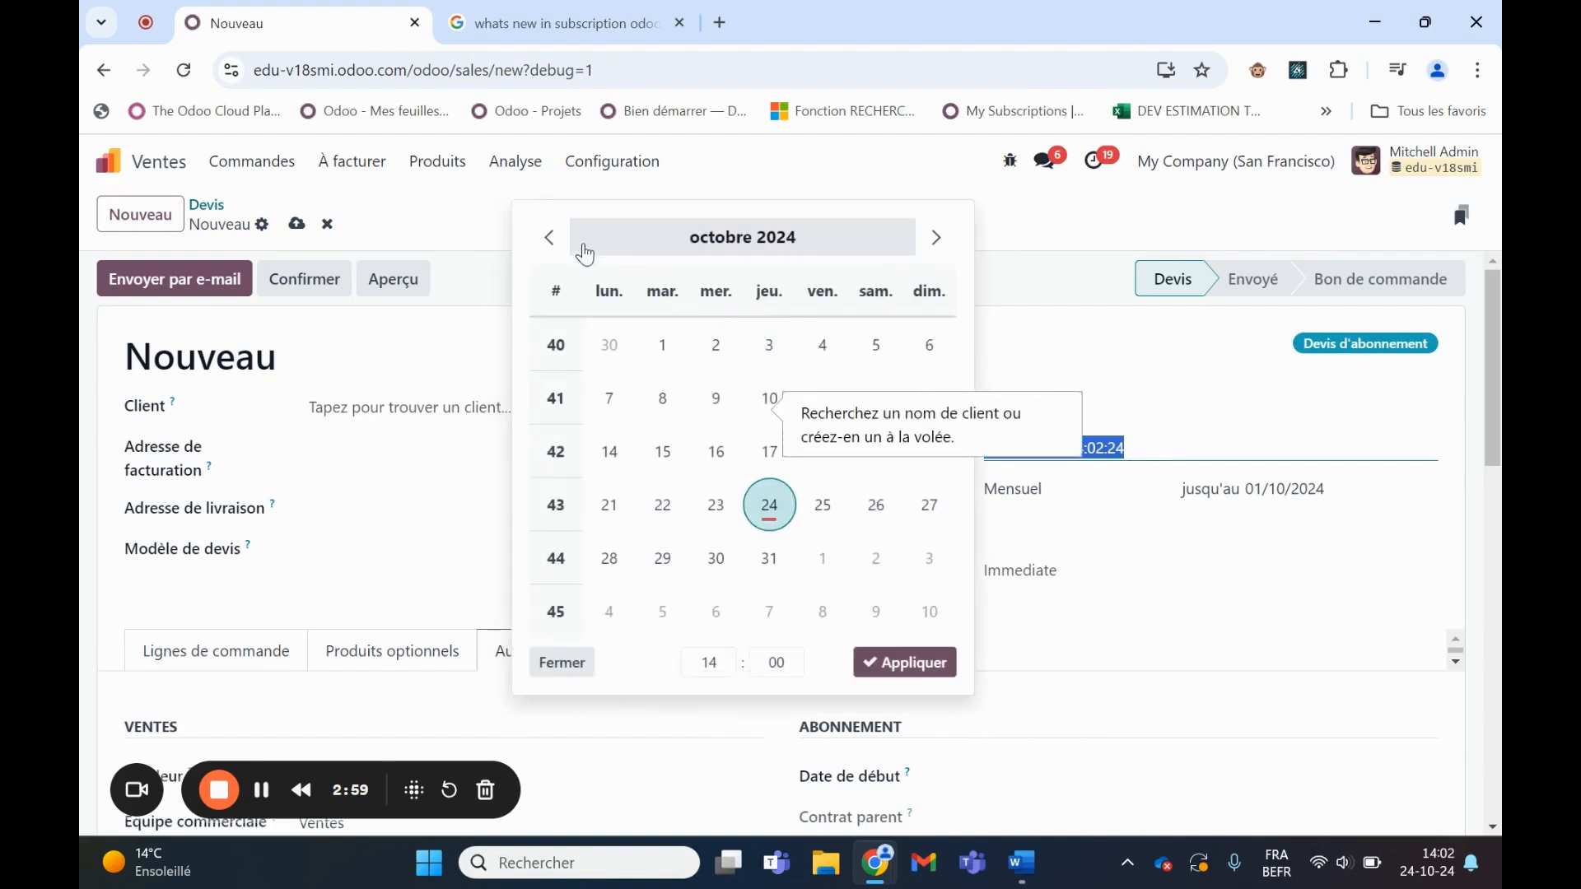
pyautogui.click(549, 240)
pyautogui.click(549, 238)
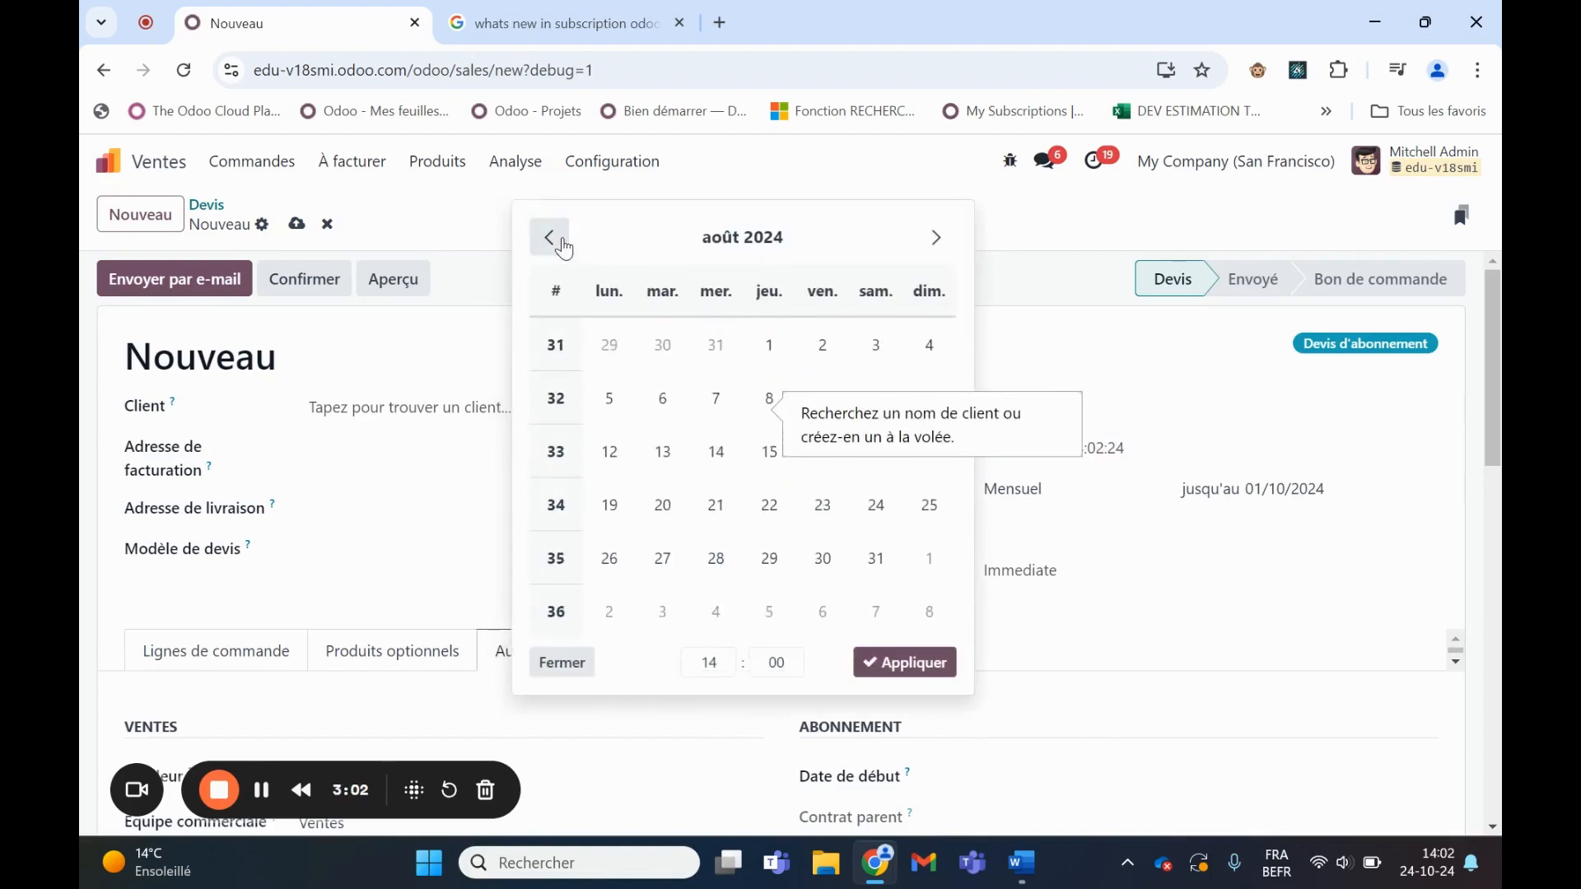
pyautogui.click(769, 344)
pyautogui.click(1184, 412)
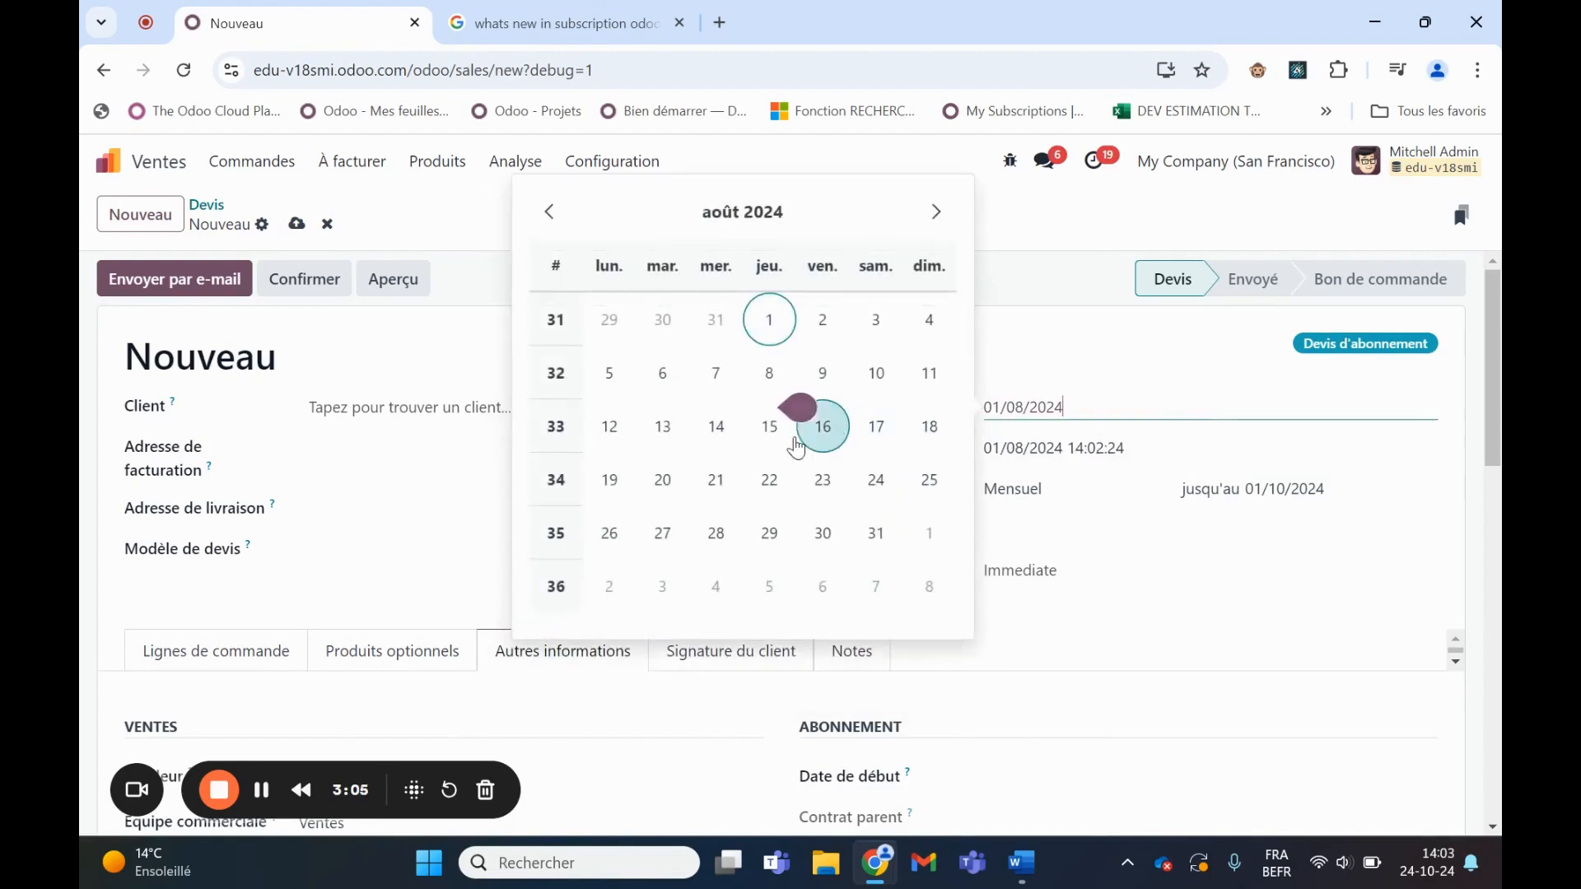
pyautogui.click(769, 426)
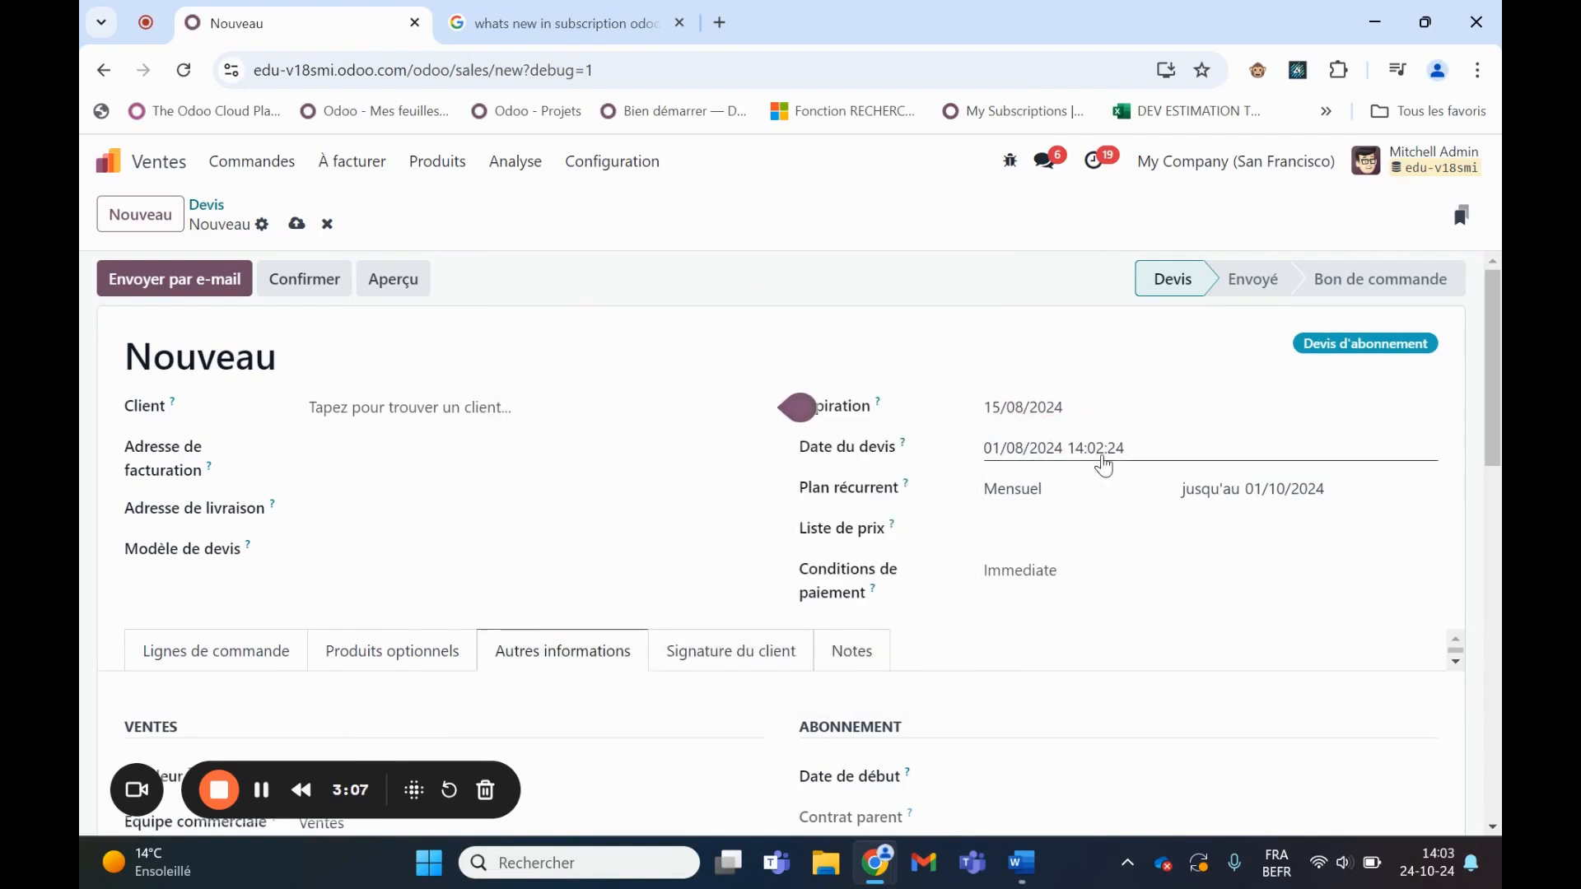
# Set the subscription's start date to 01/08/2024 in the quotation's other information
pyautogui.scroll(-2, 1027, 621)
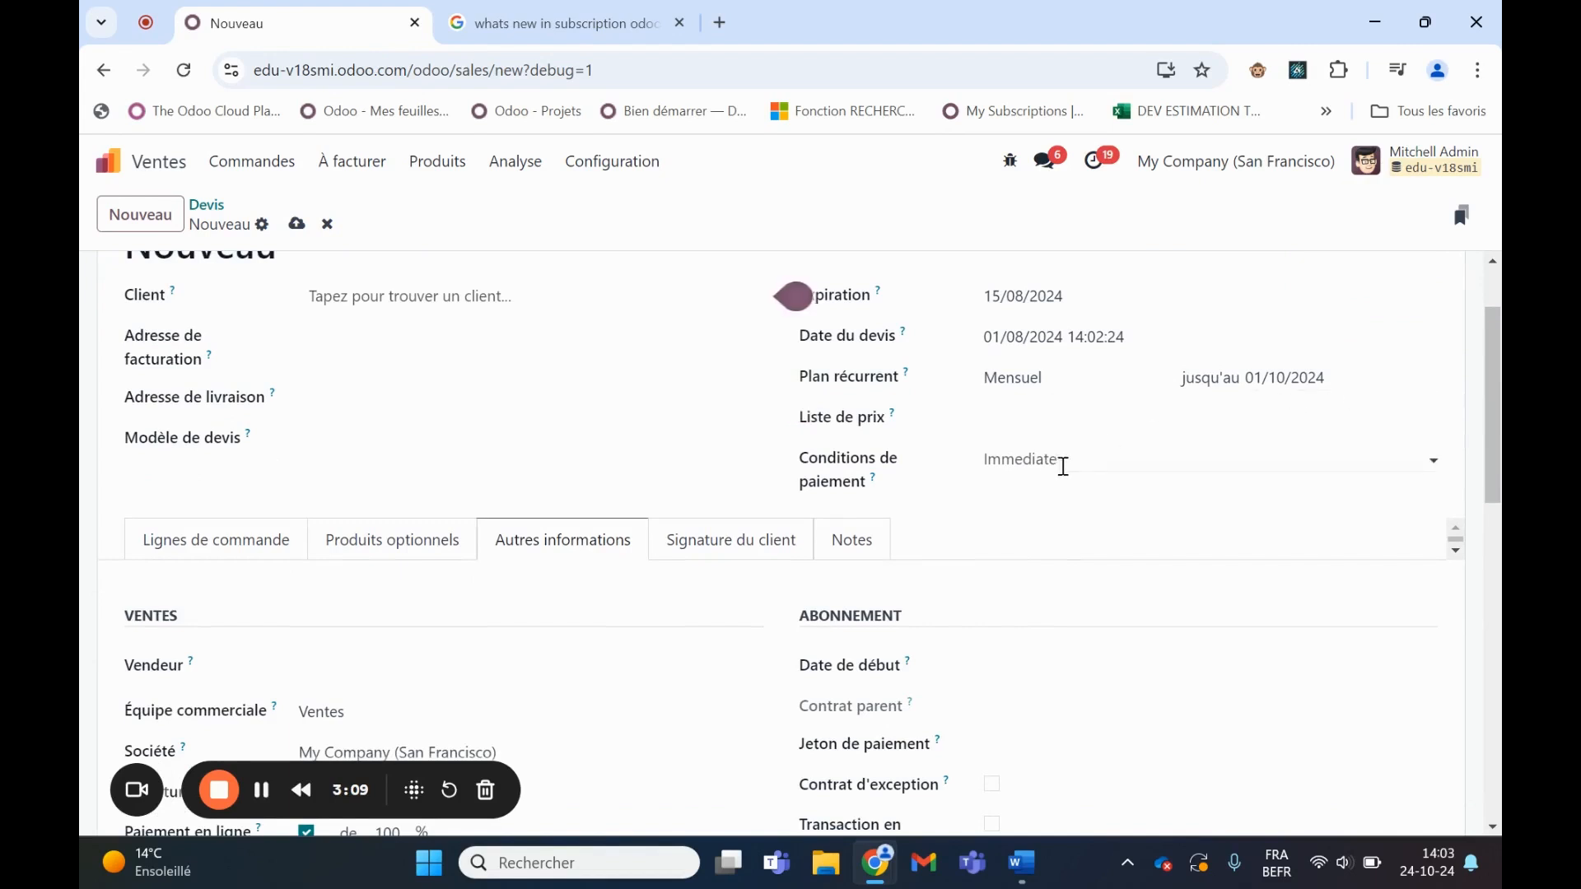
pyautogui.click(1042, 678)
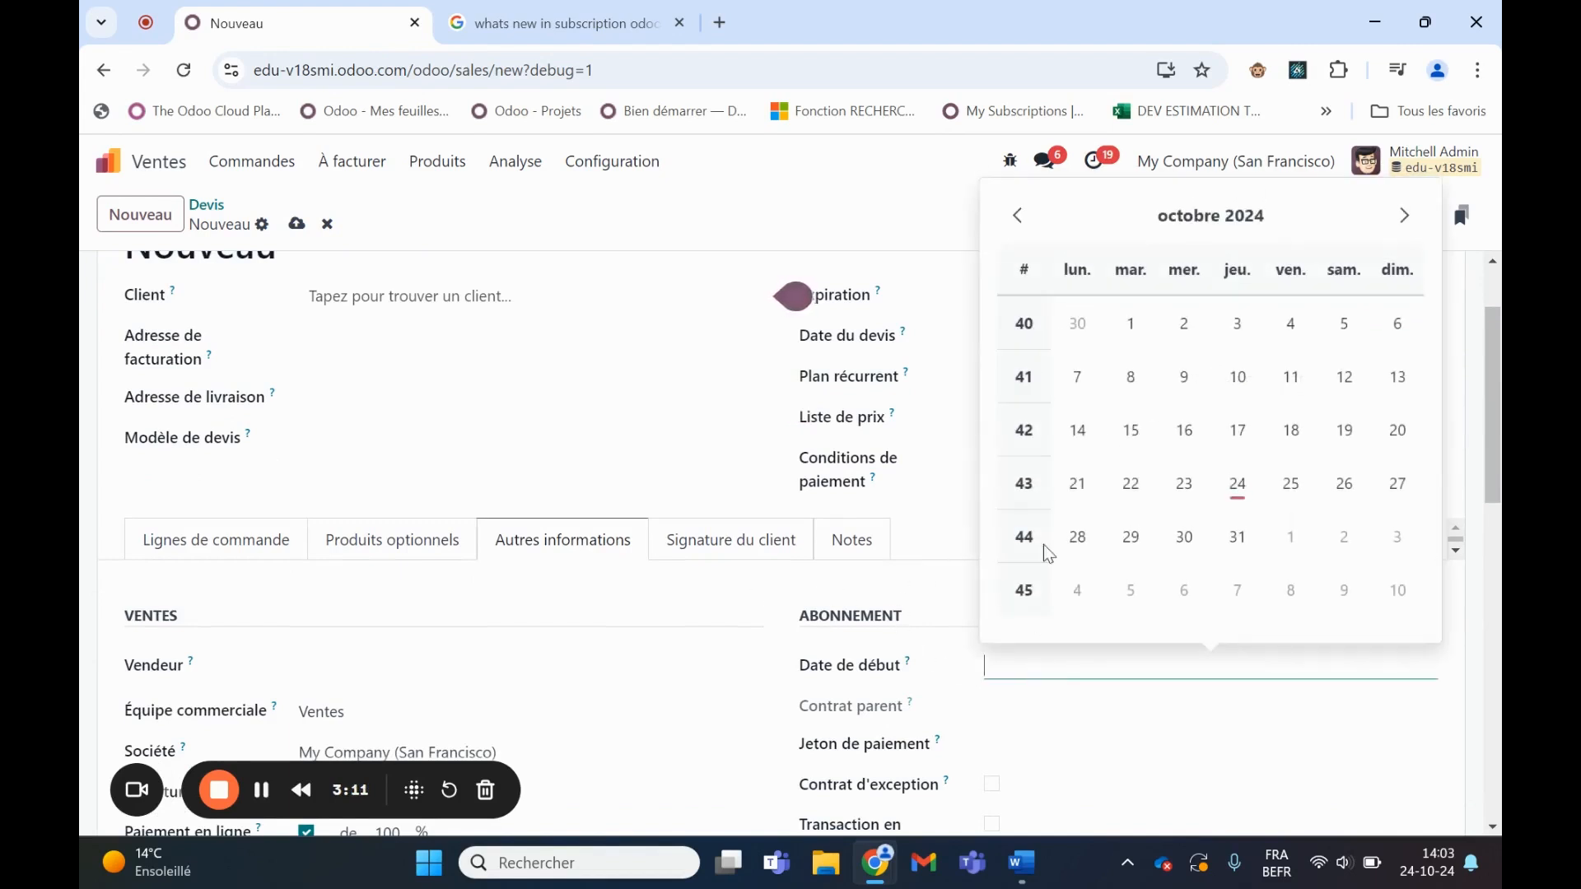
pyautogui.click(1018, 215)
pyautogui.click(1018, 215)
pyautogui.click(1234, 329)
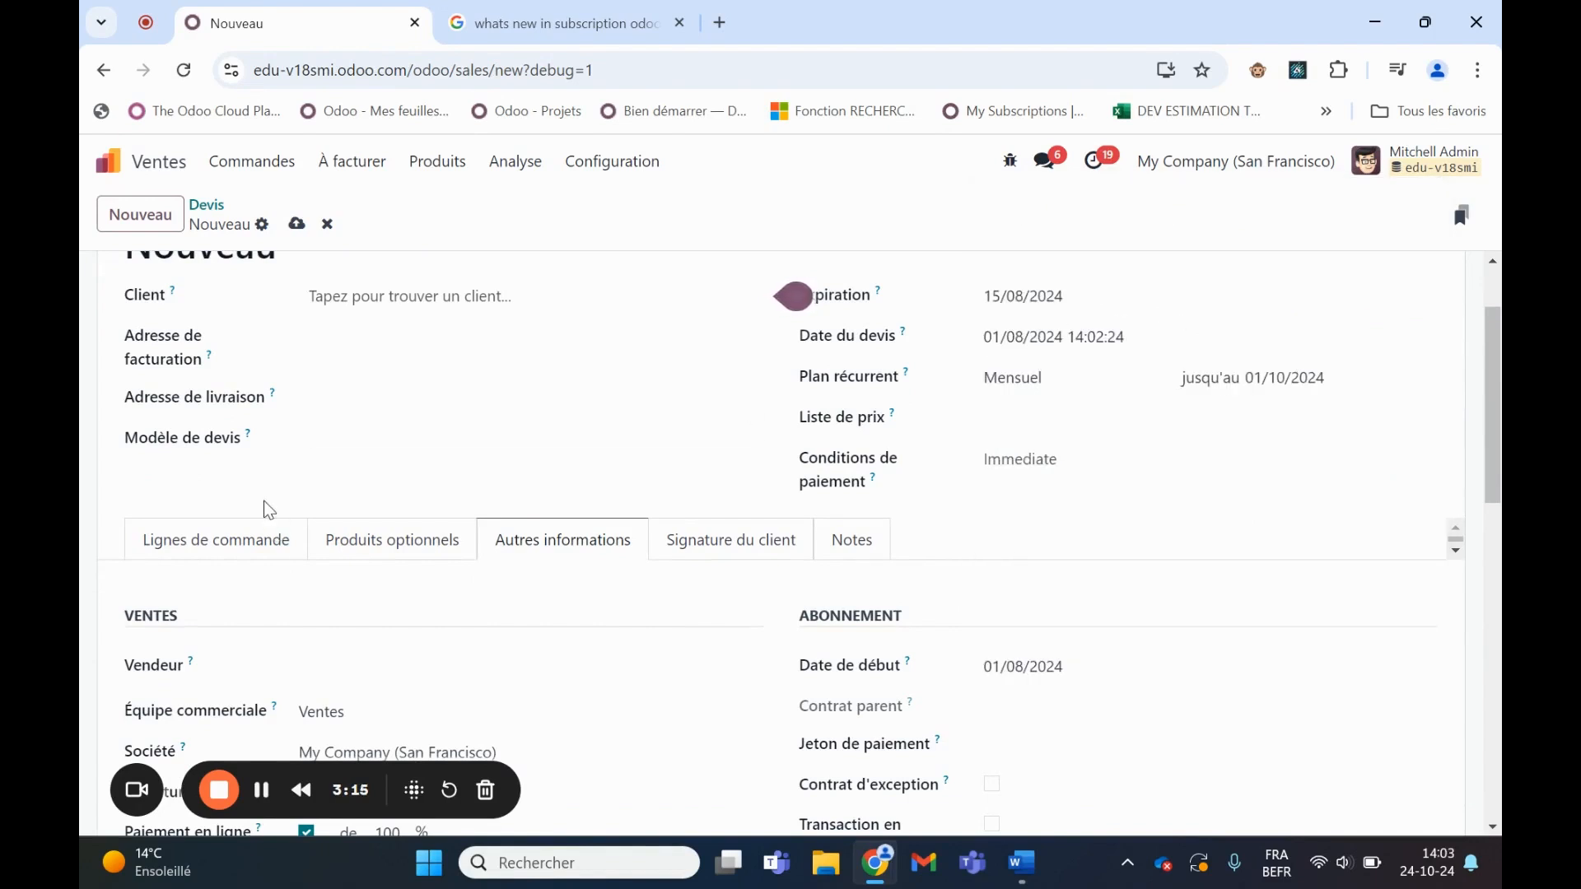
# Add an order line for Heures nettoyage classique with quantity 100 and select the quotation's customer
pyautogui.click(218, 550)
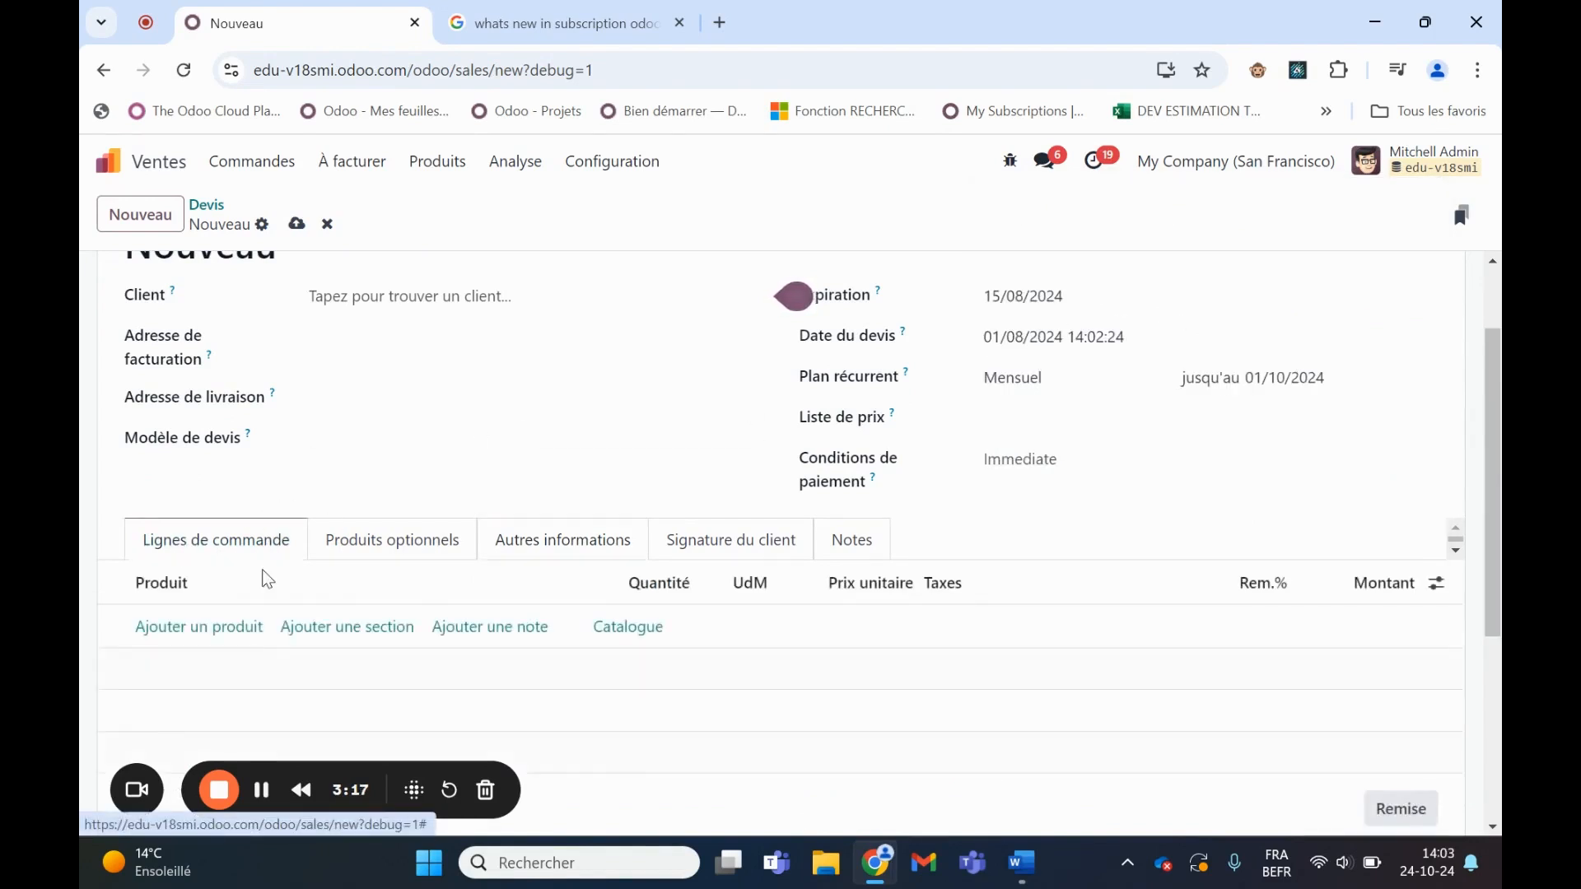
pyautogui.click(173, 631)
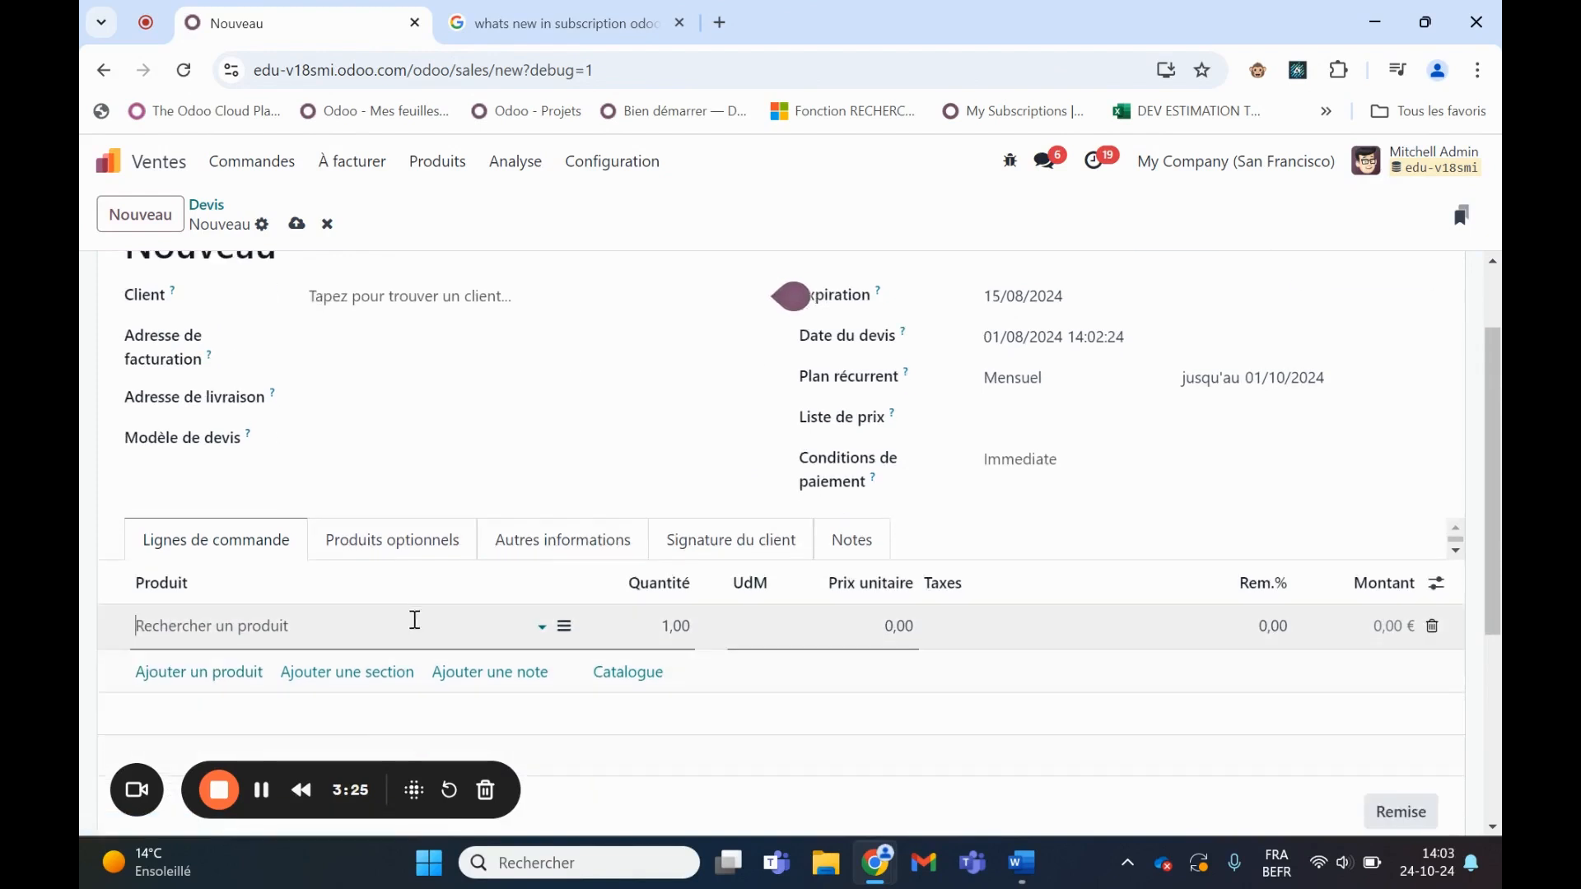
pyautogui.click(205, 624)
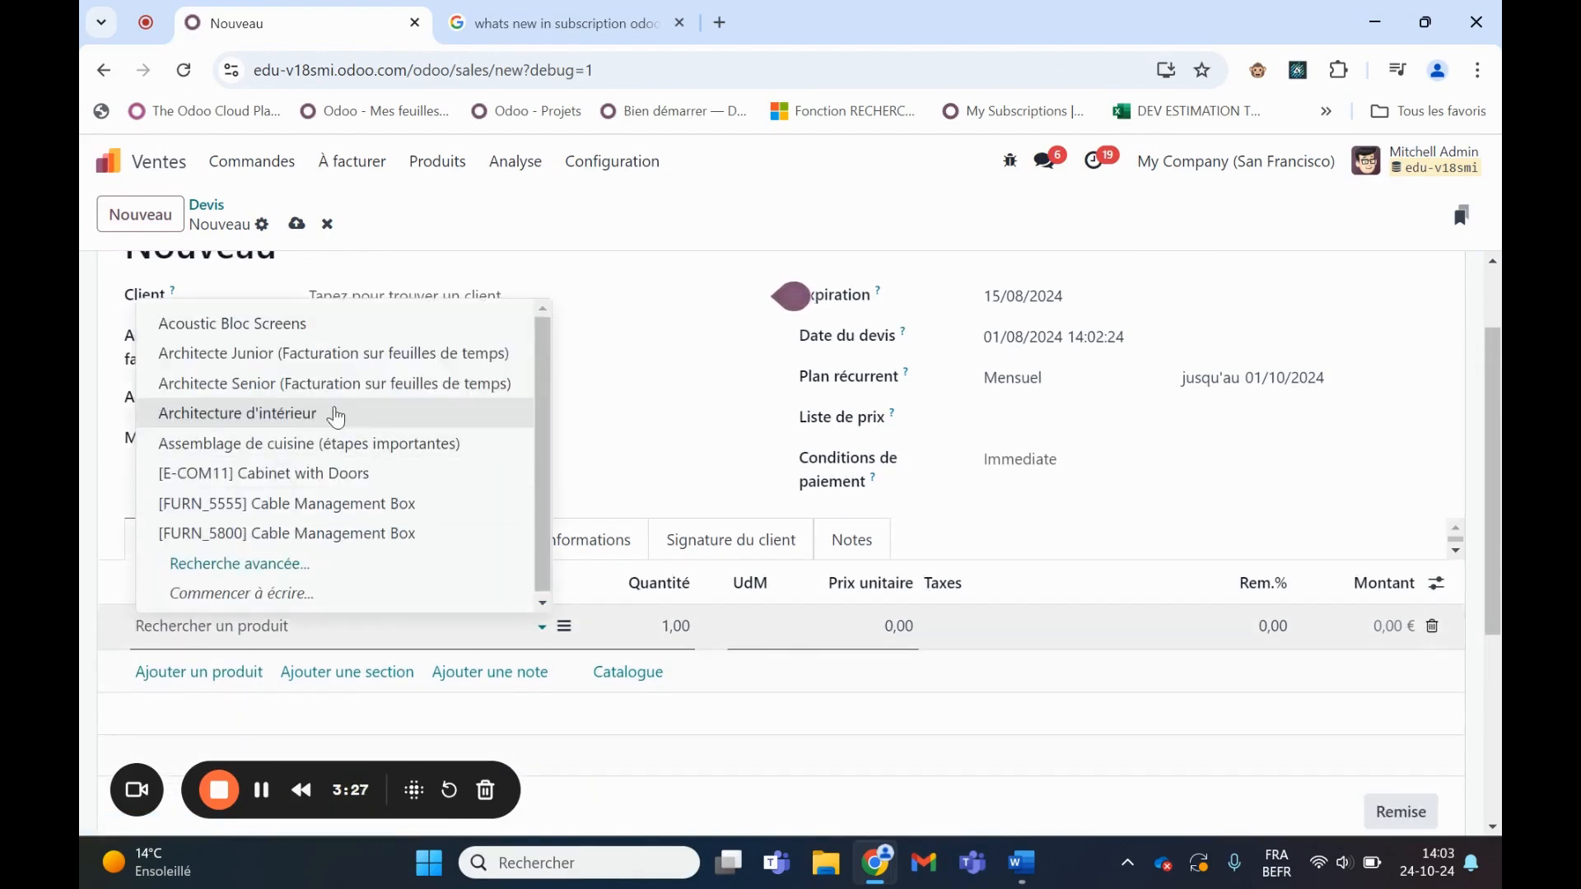
pyautogui.write('Heure')
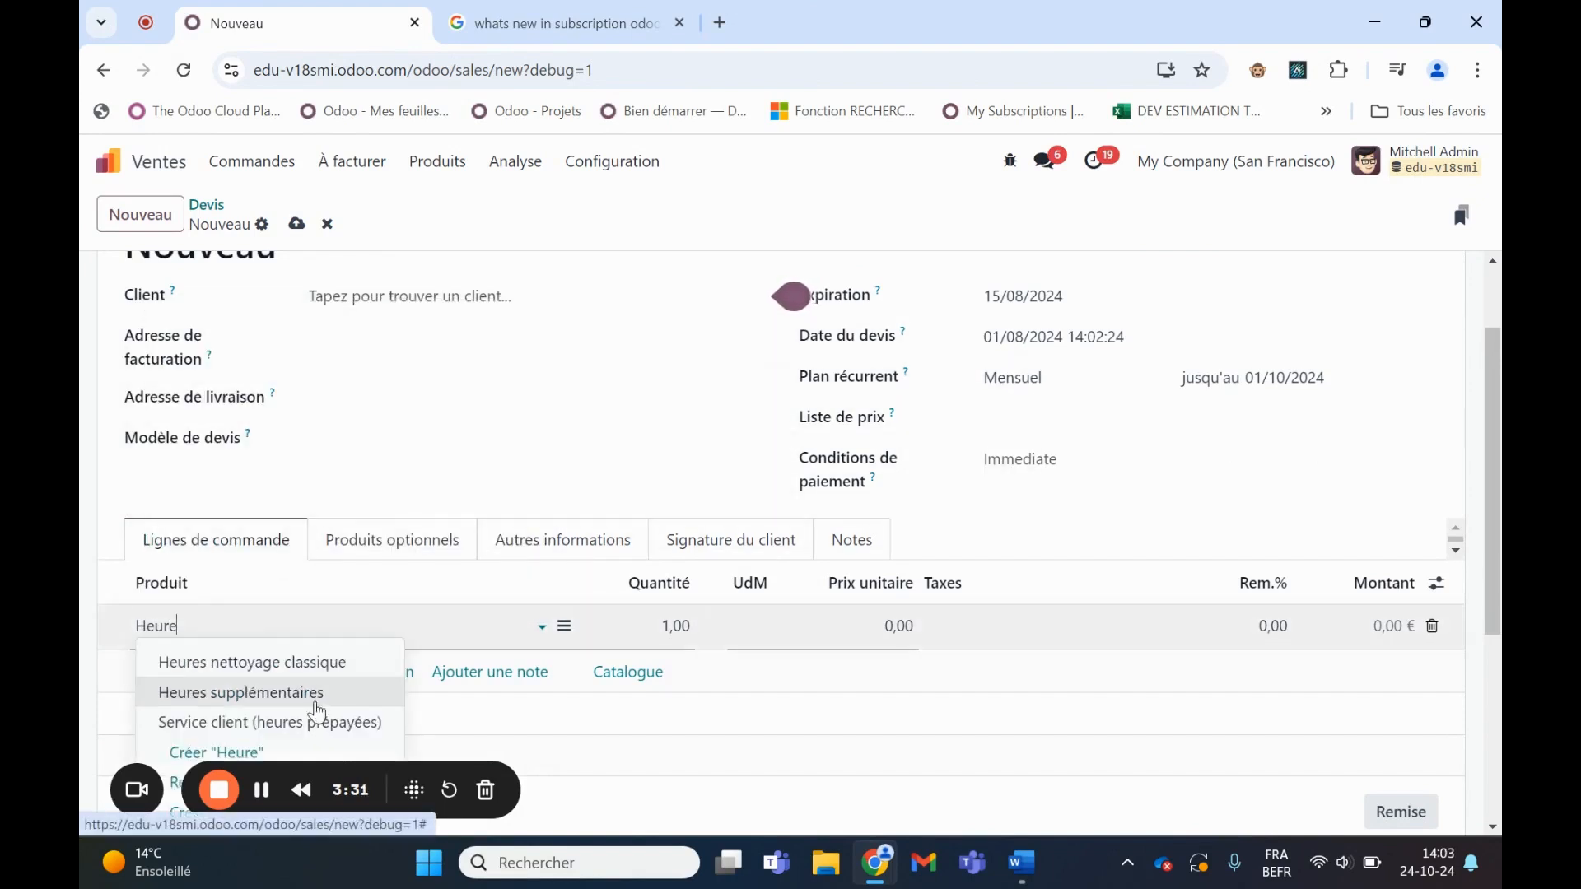
pyautogui.click(309, 666)
pyautogui.click(665, 634)
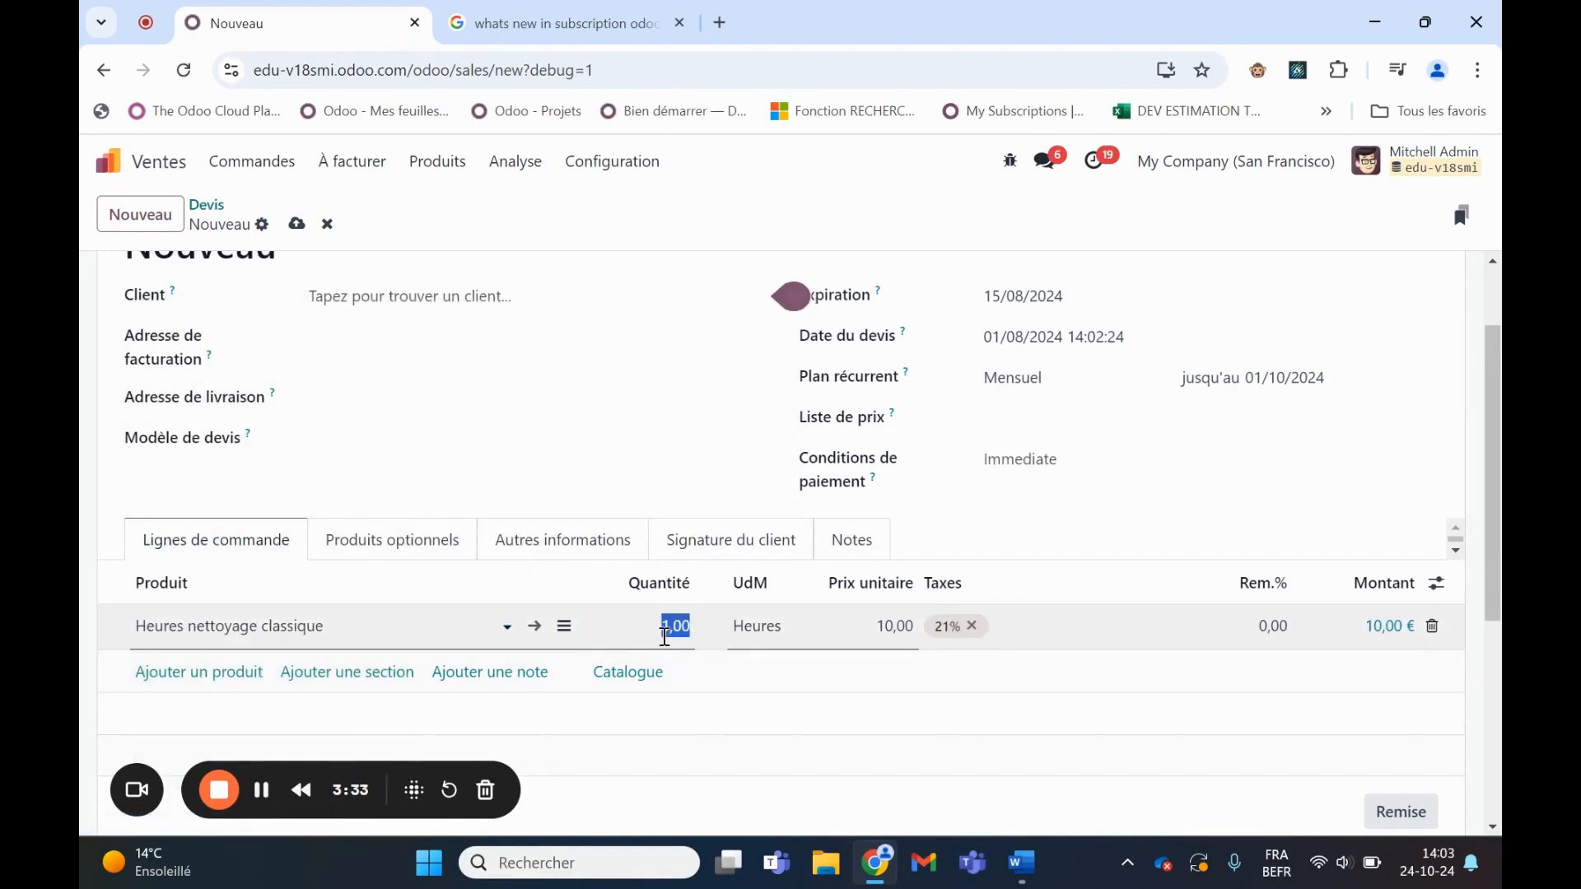
pyautogui.write('100')
pyautogui.click(1244, 480)
pyautogui.click(385, 302)
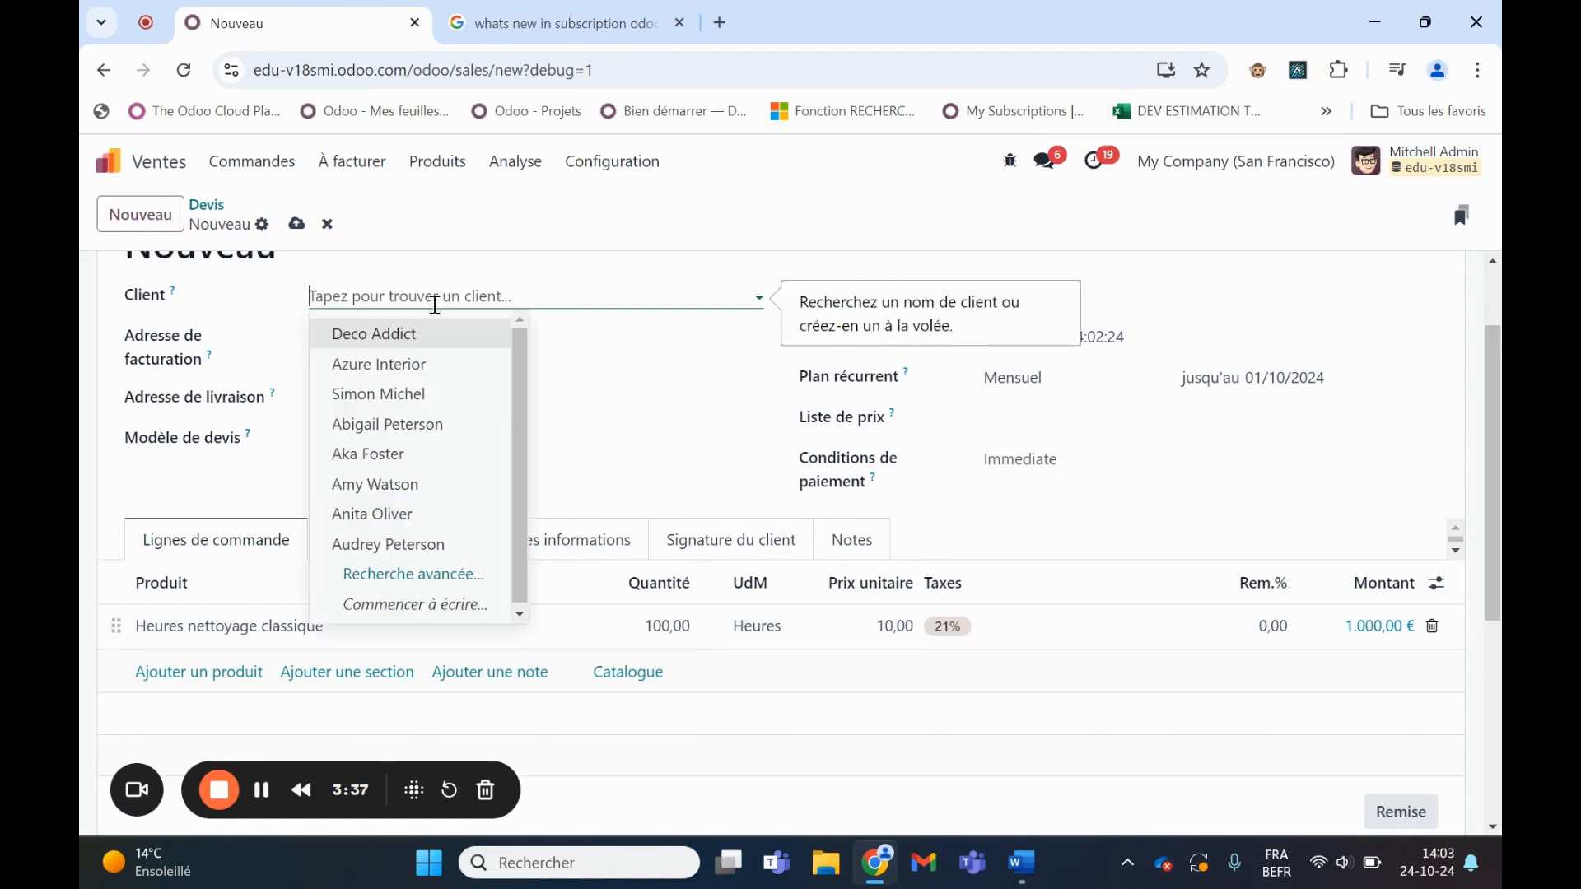
pyautogui.click(391, 424)
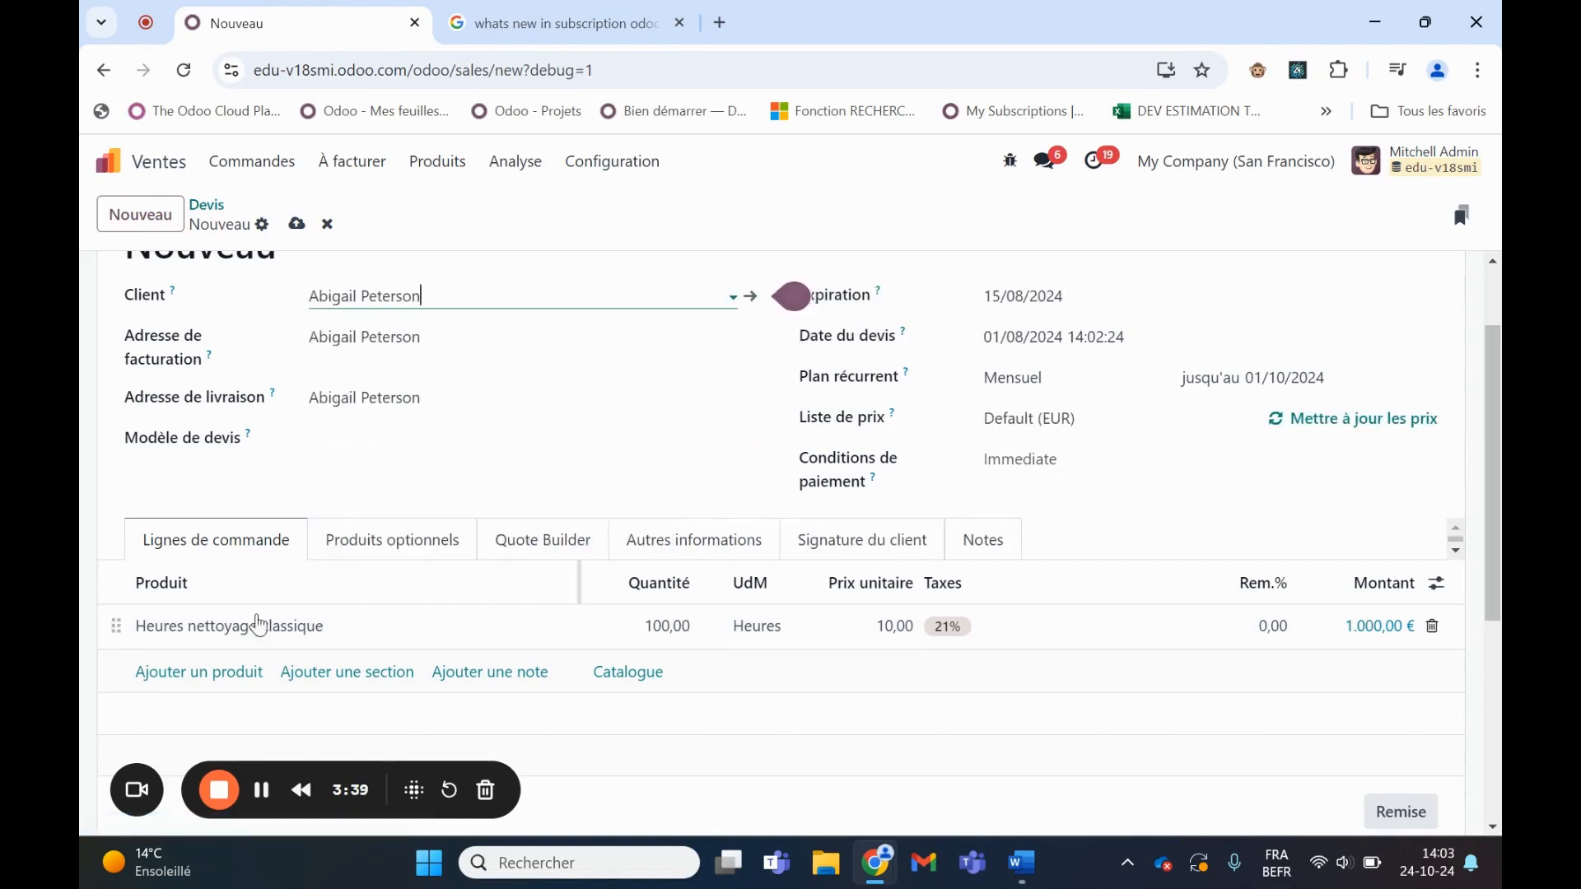
# Add an order line for Heures supplémentaires with quantity 10 and save the quotation
pyautogui.click(201, 671)
pyautogui.write('Heure')
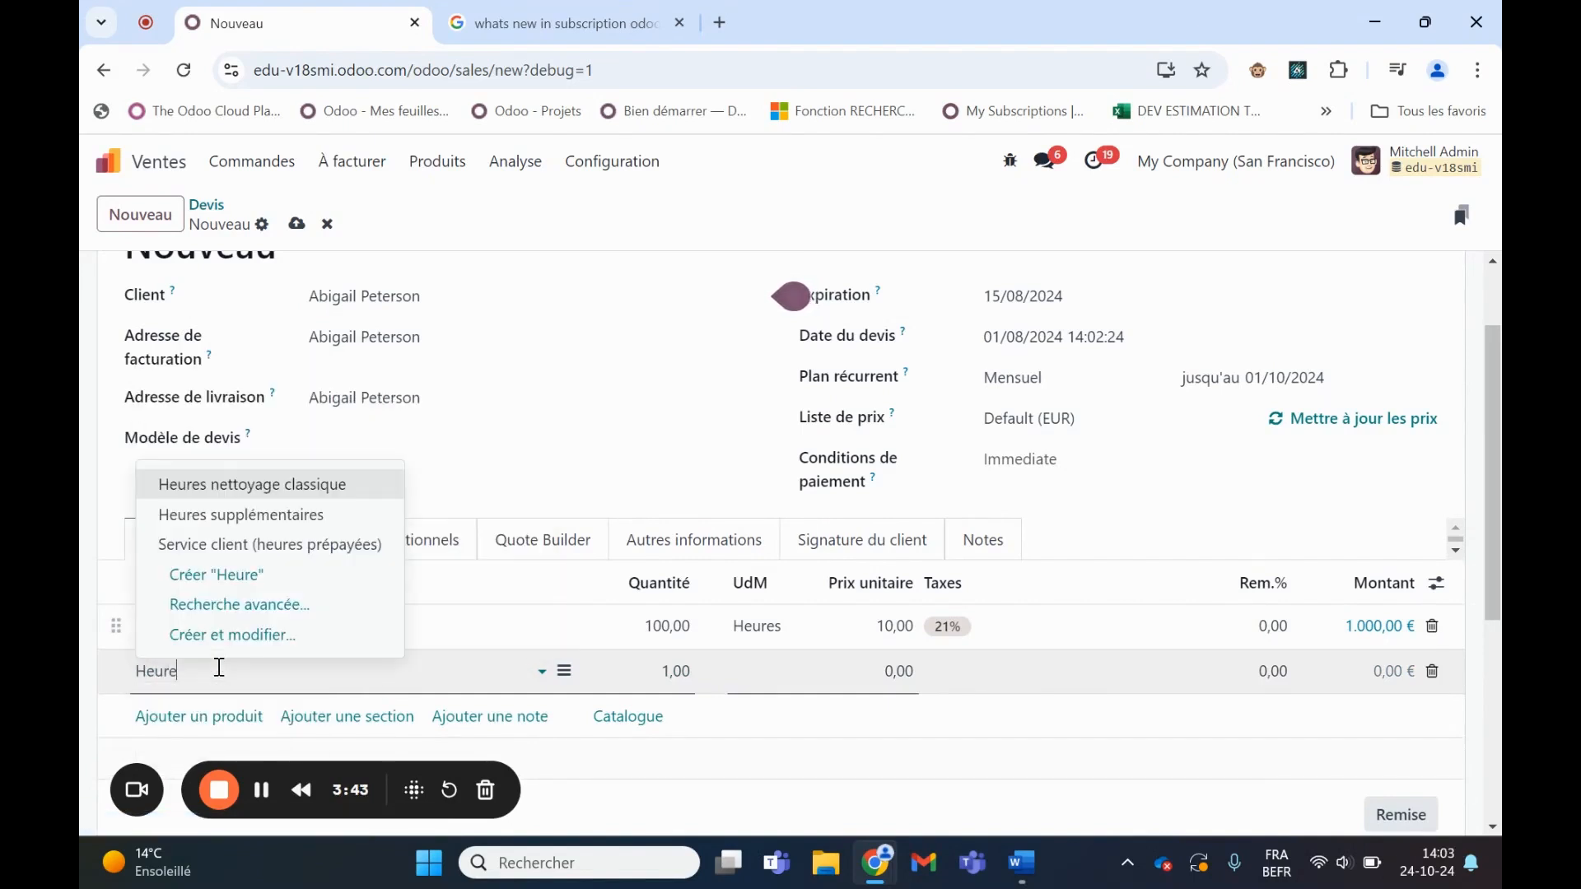
pyautogui.click(311, 523)
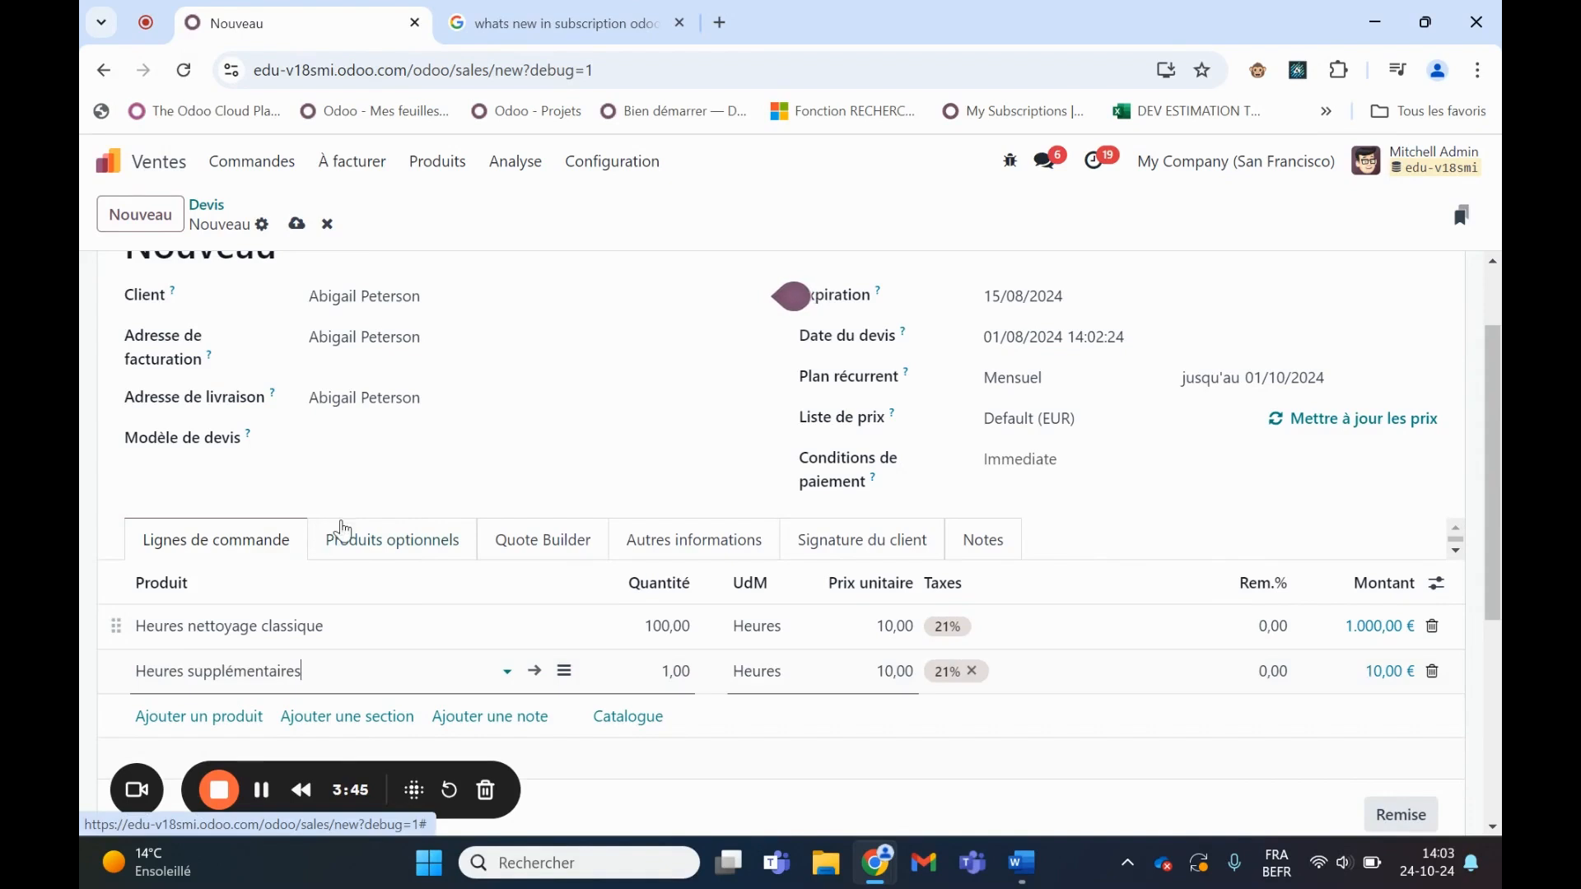
pyautogui.click(668, 675)
pyautogui.write('1')
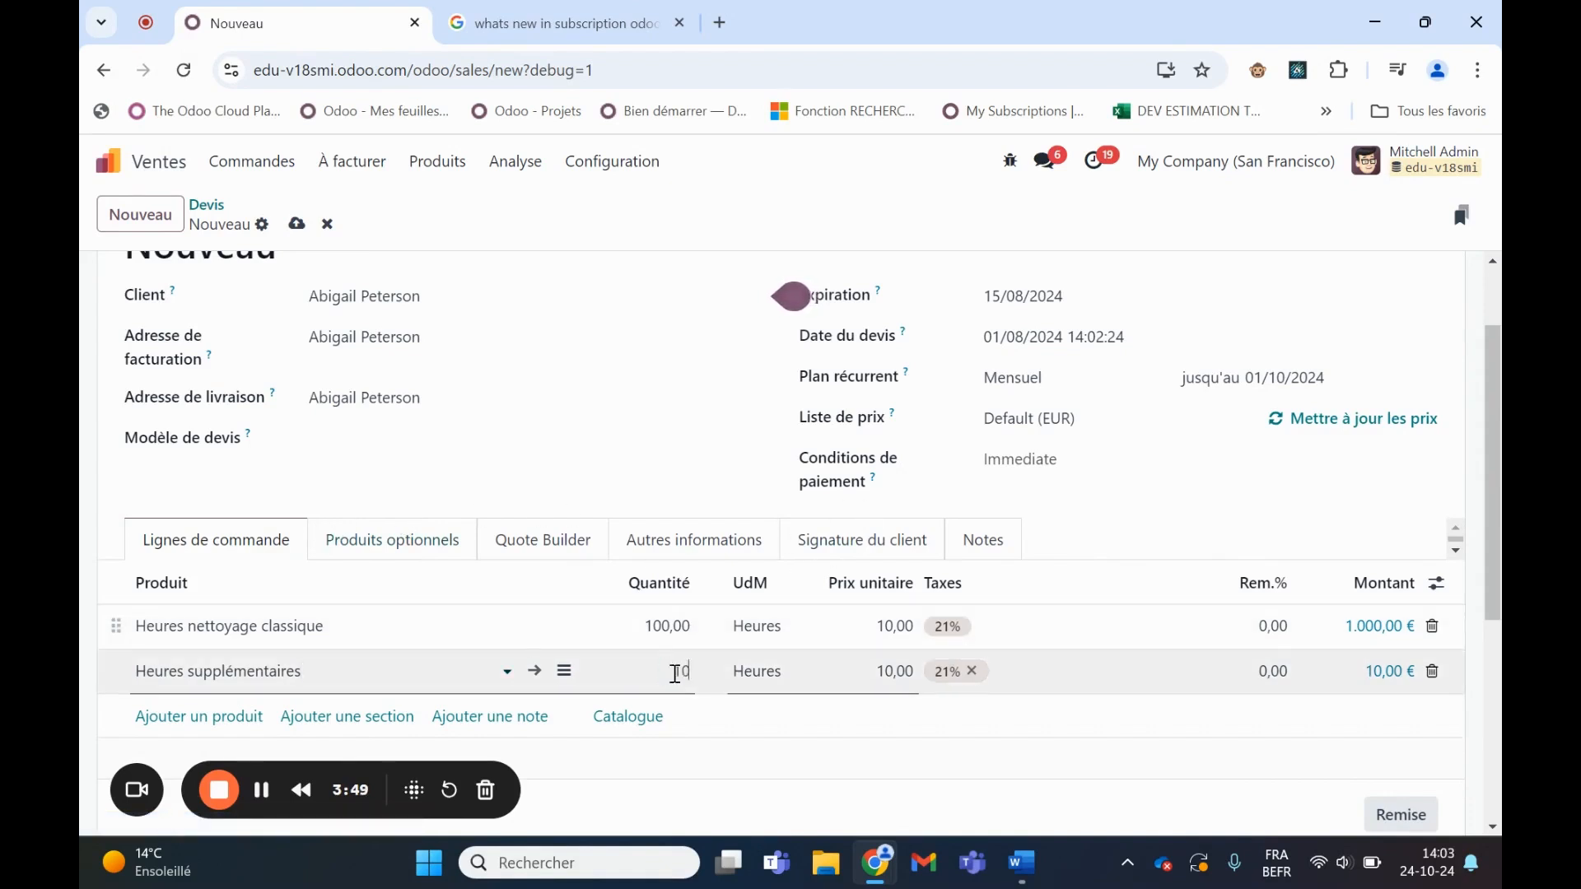
pyautogui.click(836, 198)
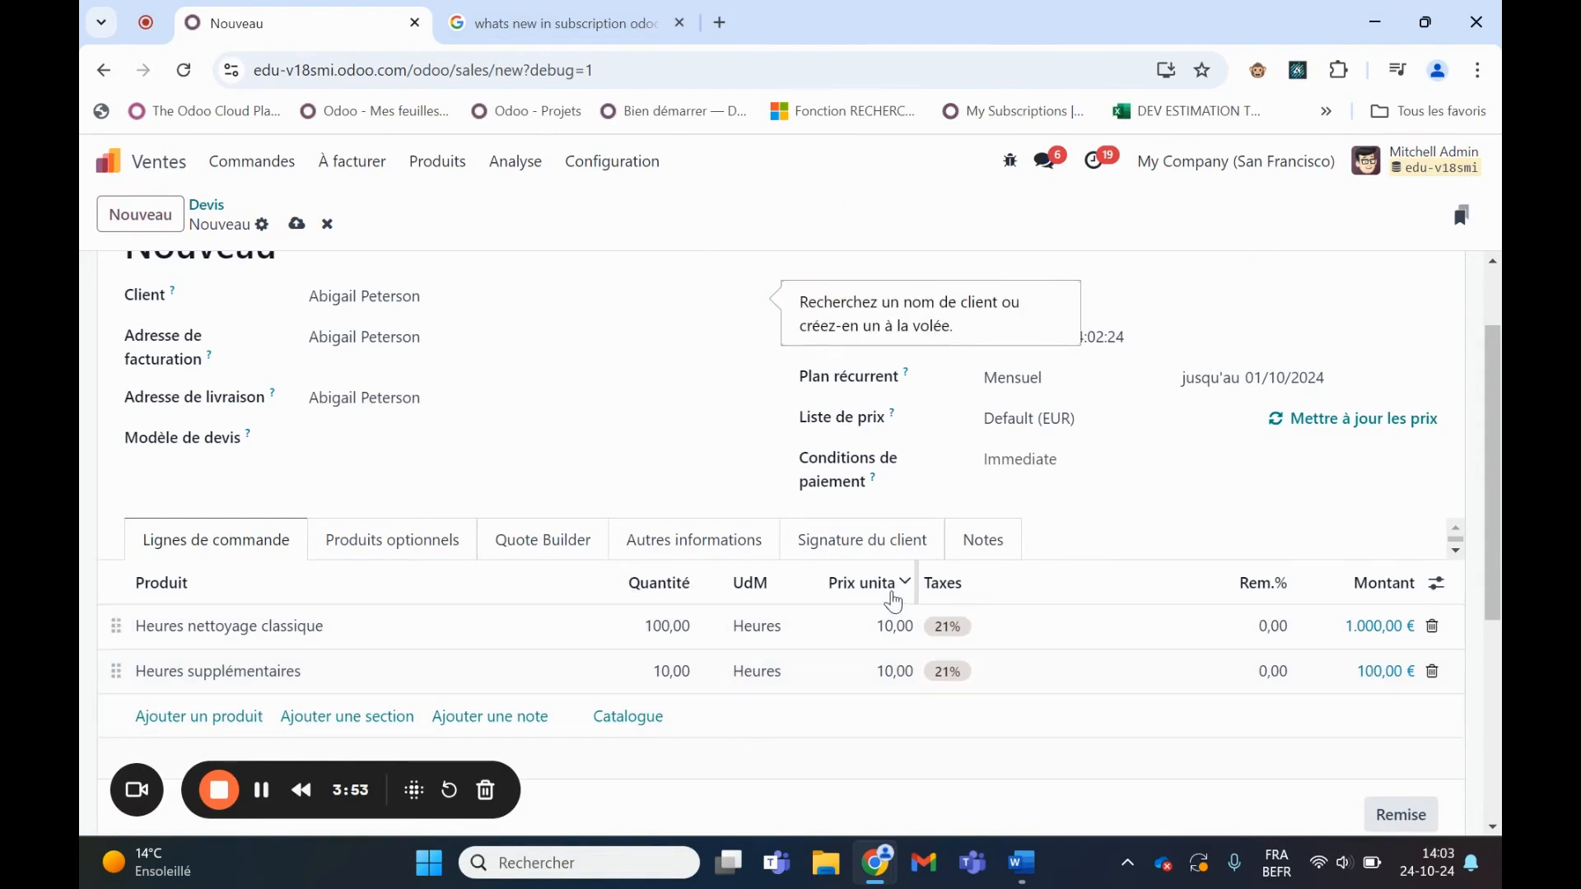
pyautogui.click(295, 224)
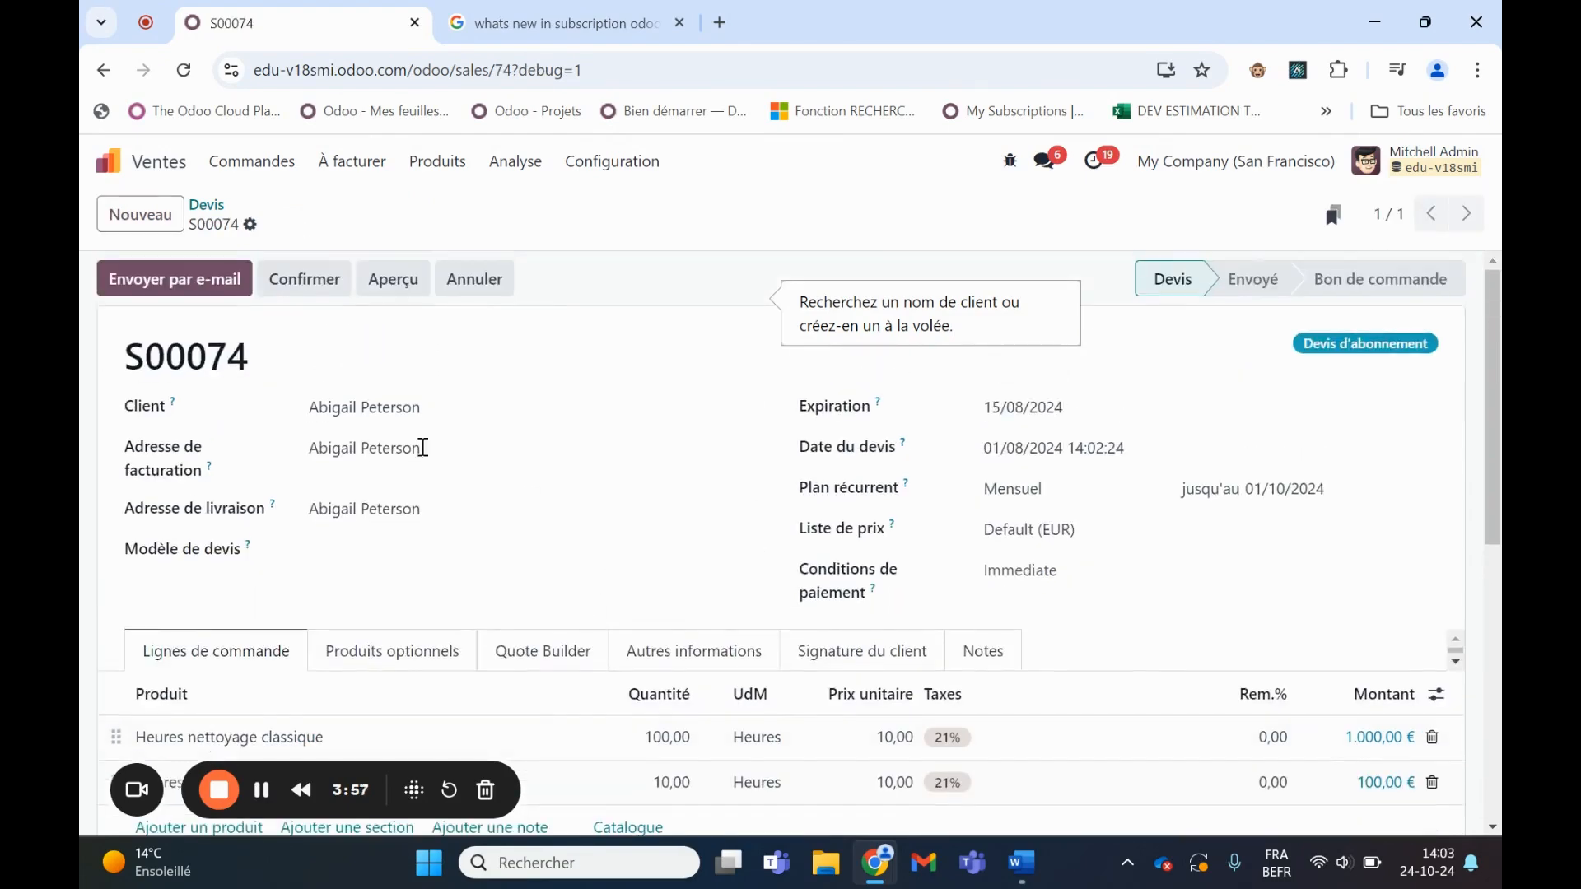
# Confirm the subscription quotation and review the delivered and invoiced quantities on its order lines
pyautogui.click(306, 277)
pyautogui.scroll(-2, 741, 482)
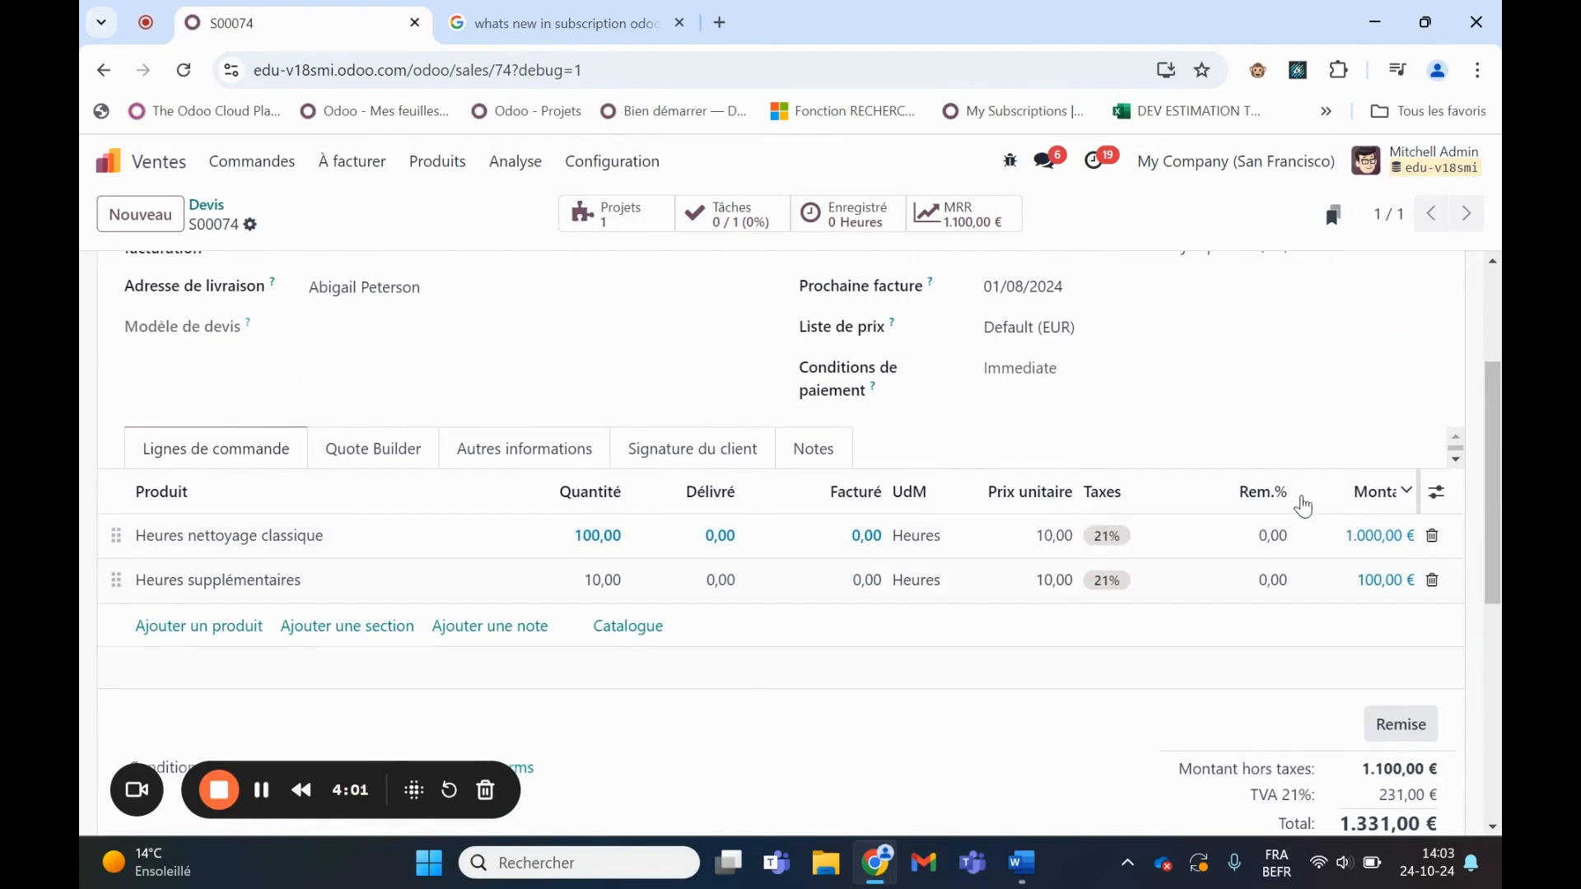
pyautogui.scroll(3, 751, 495)
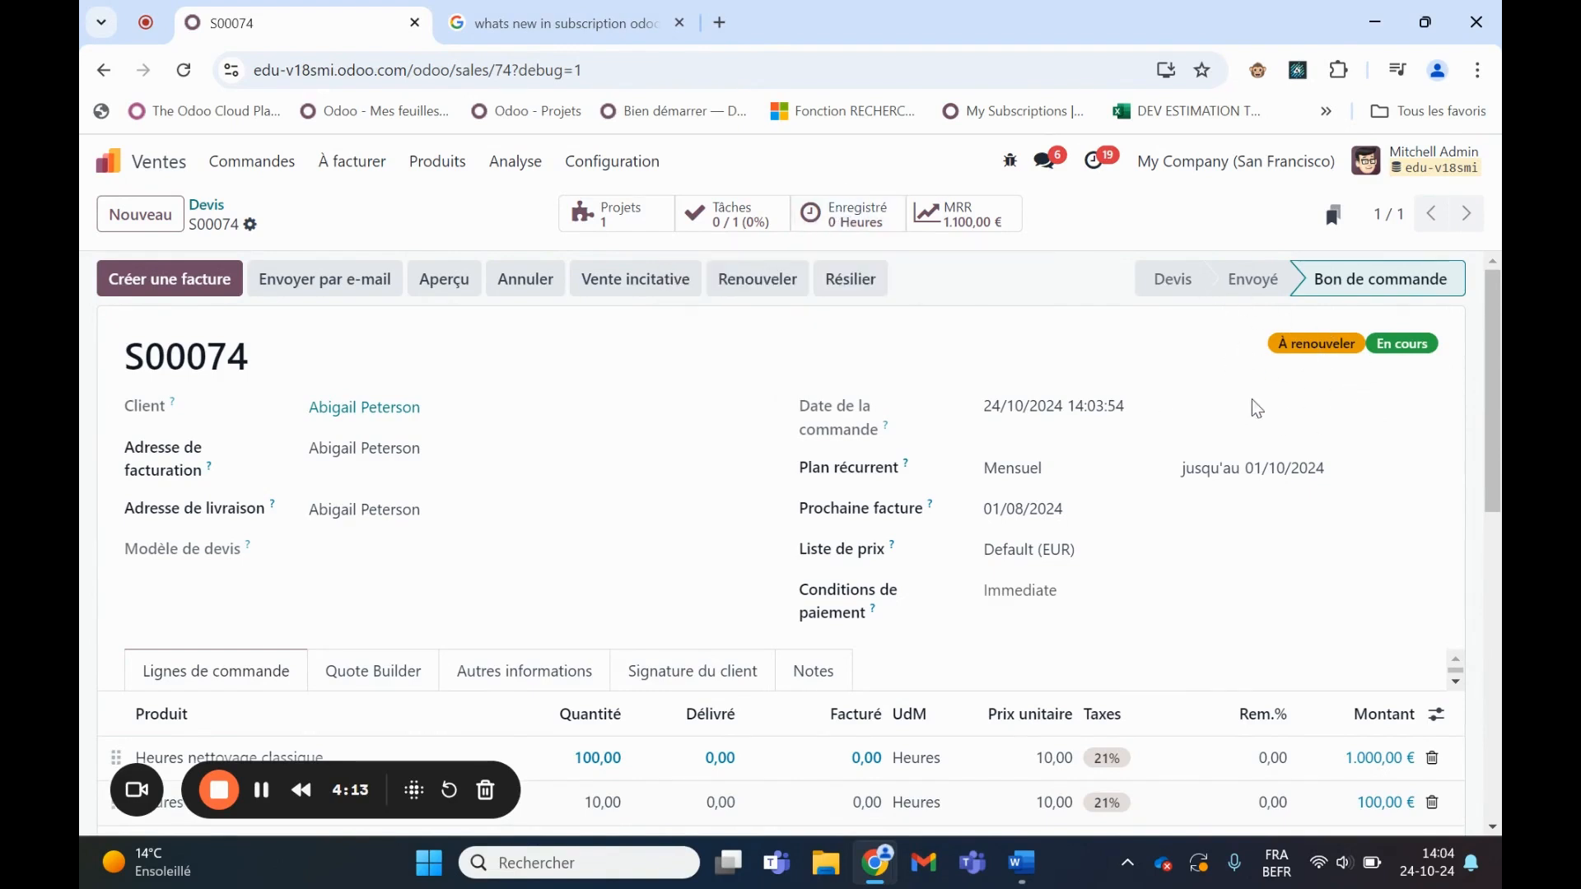
pyautogui.scroll(-3, 1318, 494)
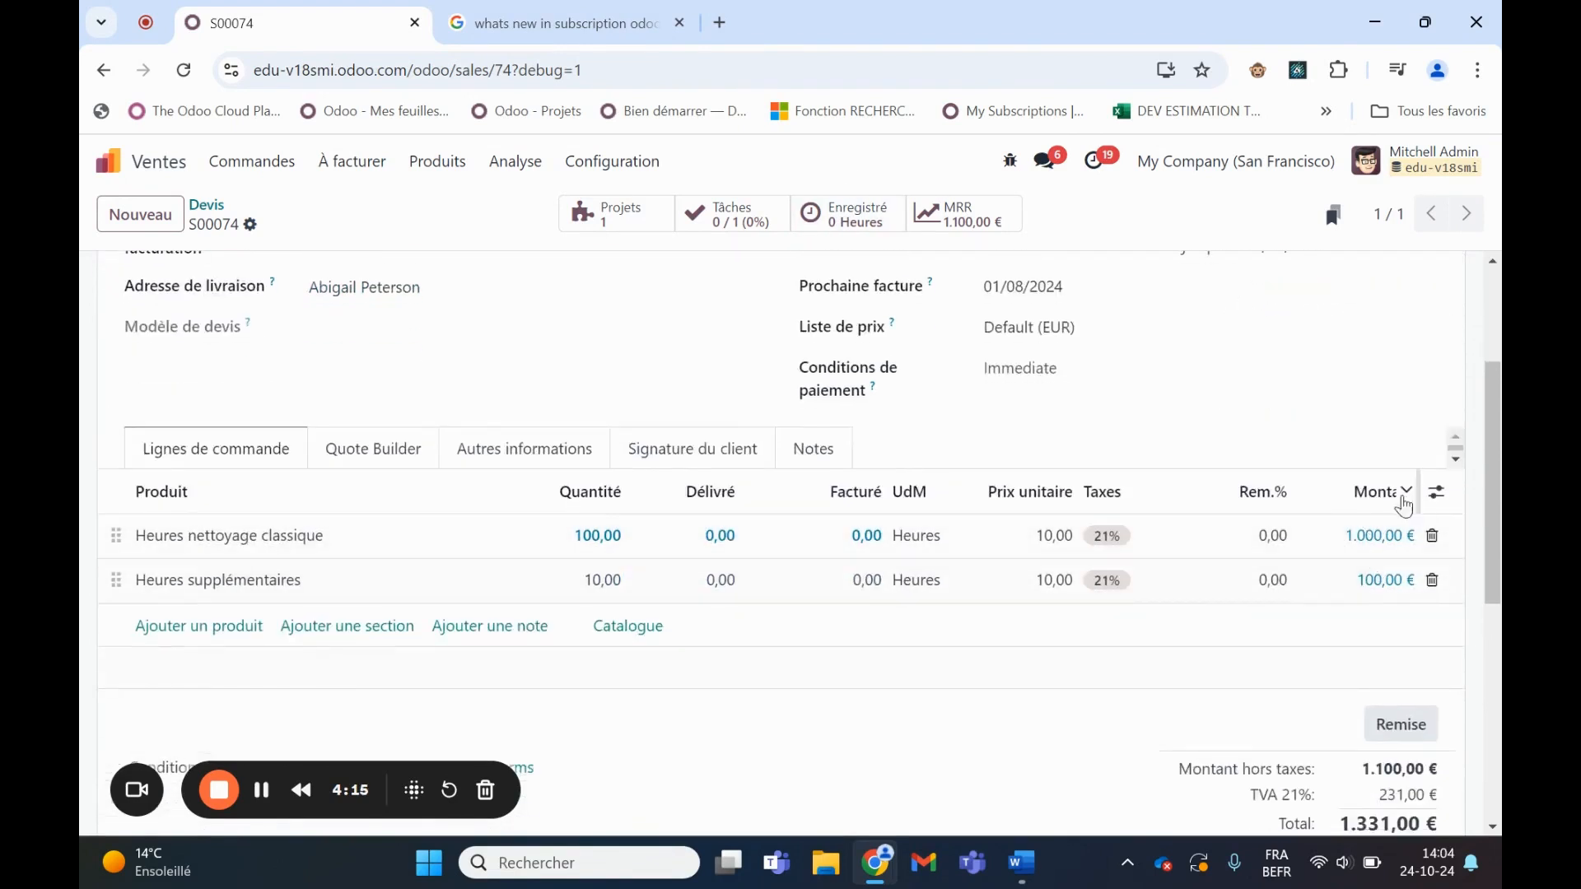
pyautogui.scroll(3, 1367, 511)
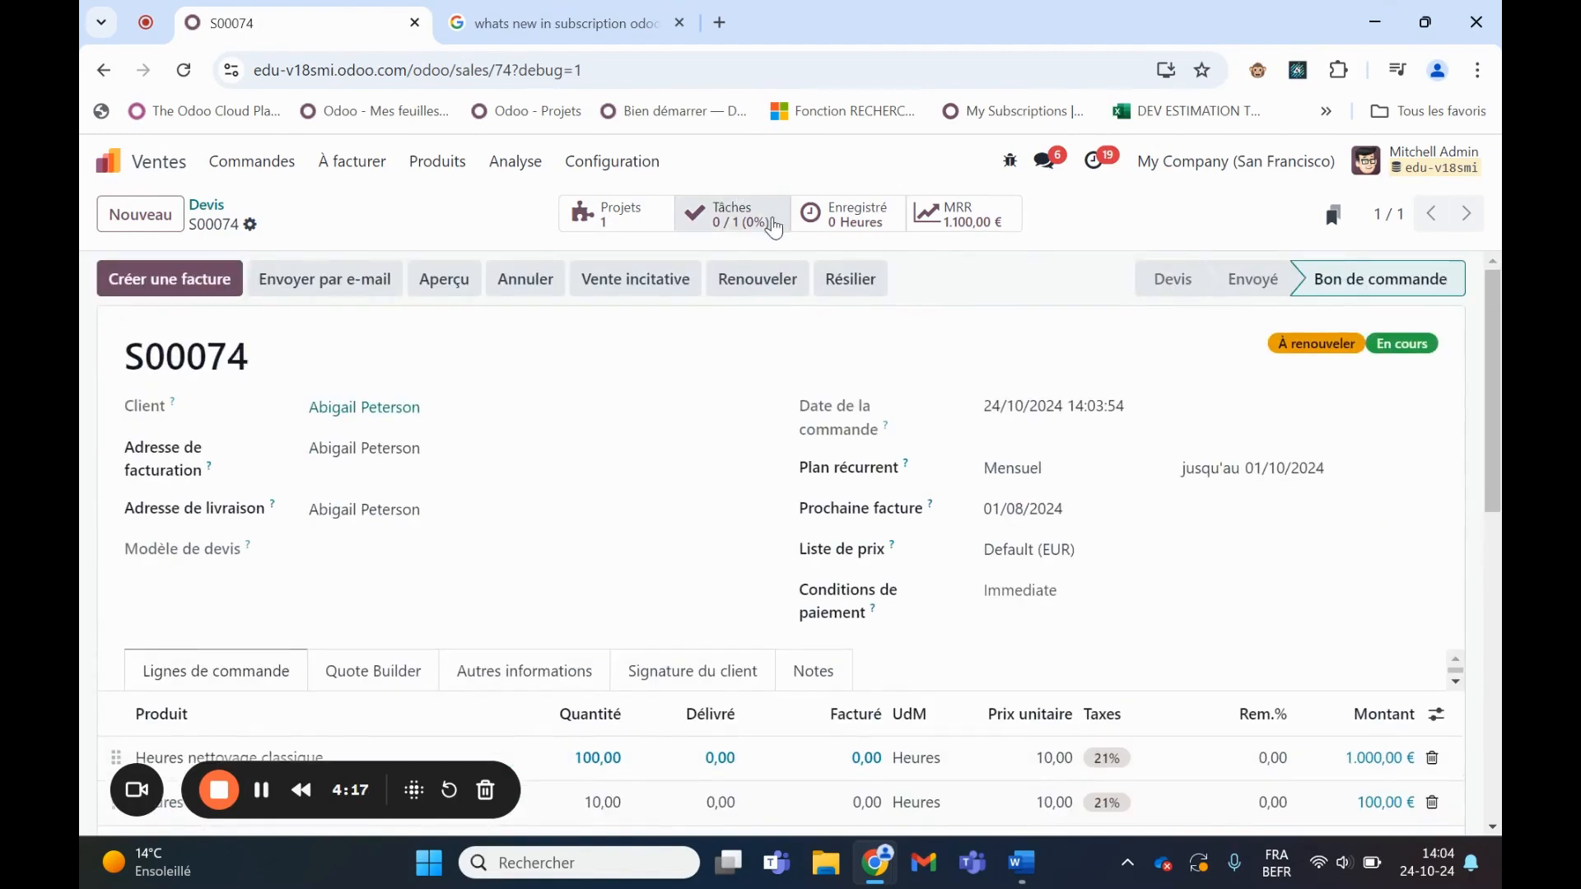
# Create a timesheet entry from the order's recorded hours and link it to the Heures supplémentaires order item
pyautogui.click(848, 216)
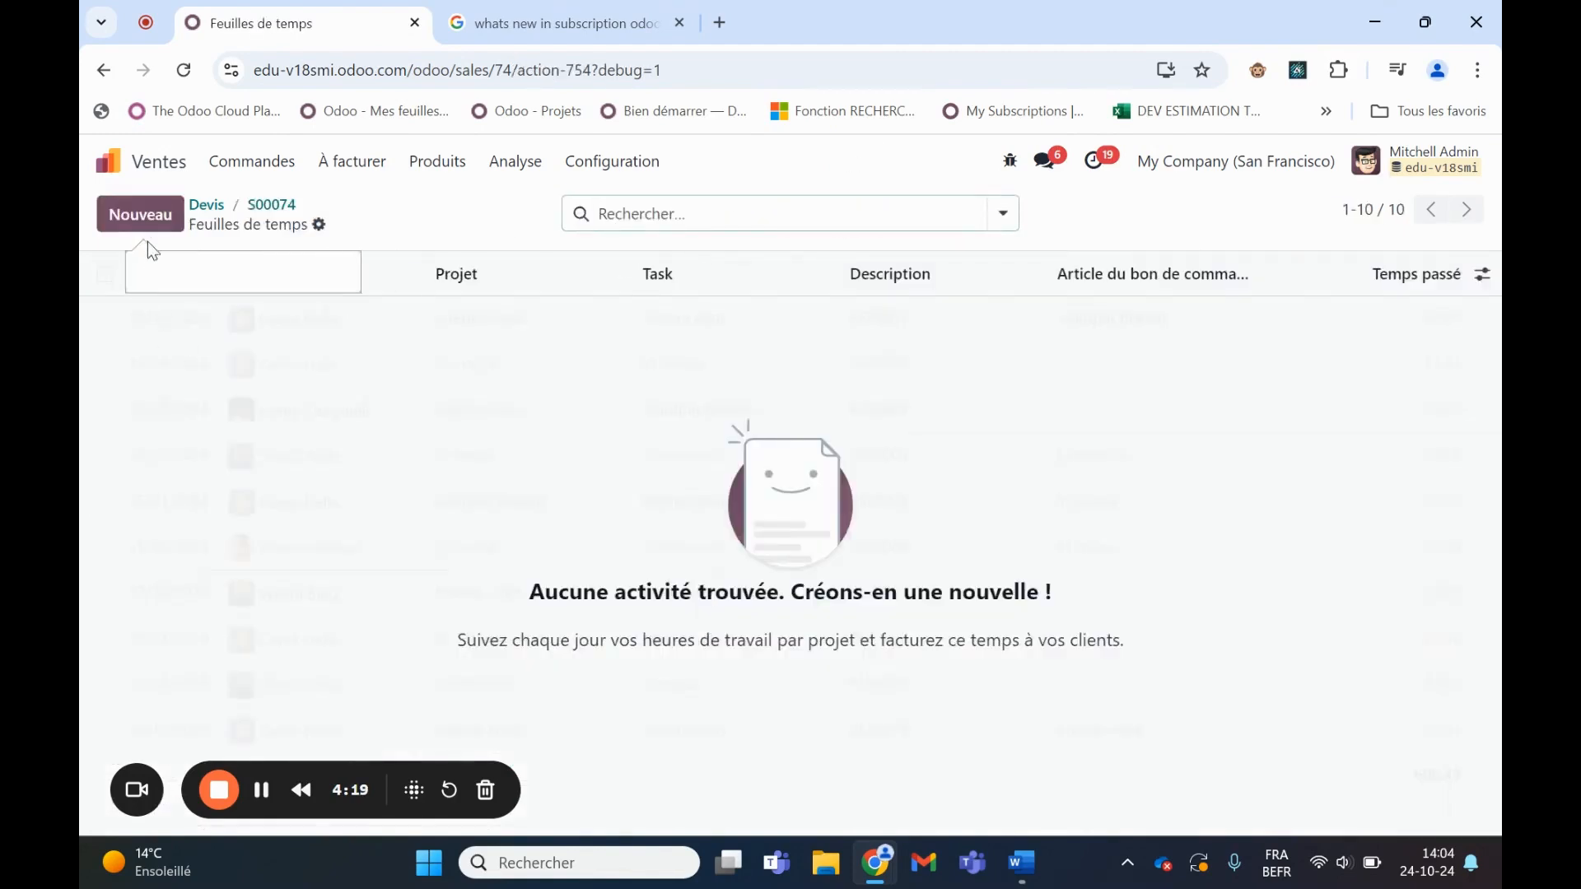
pyautogui.click(140, 214)
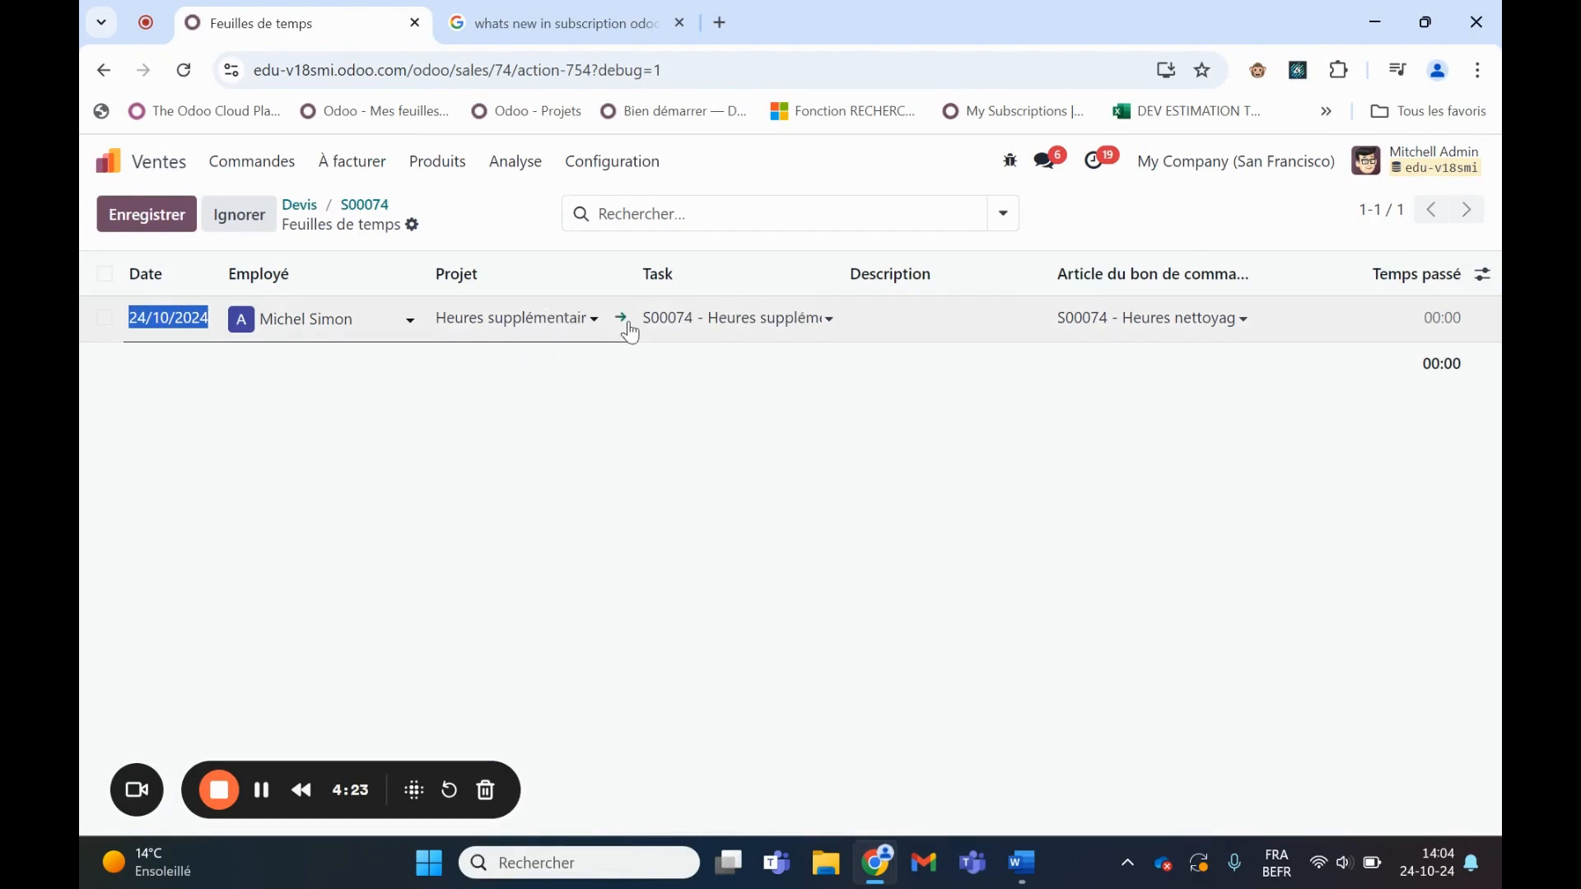
pyautogui.click(1145, 318)
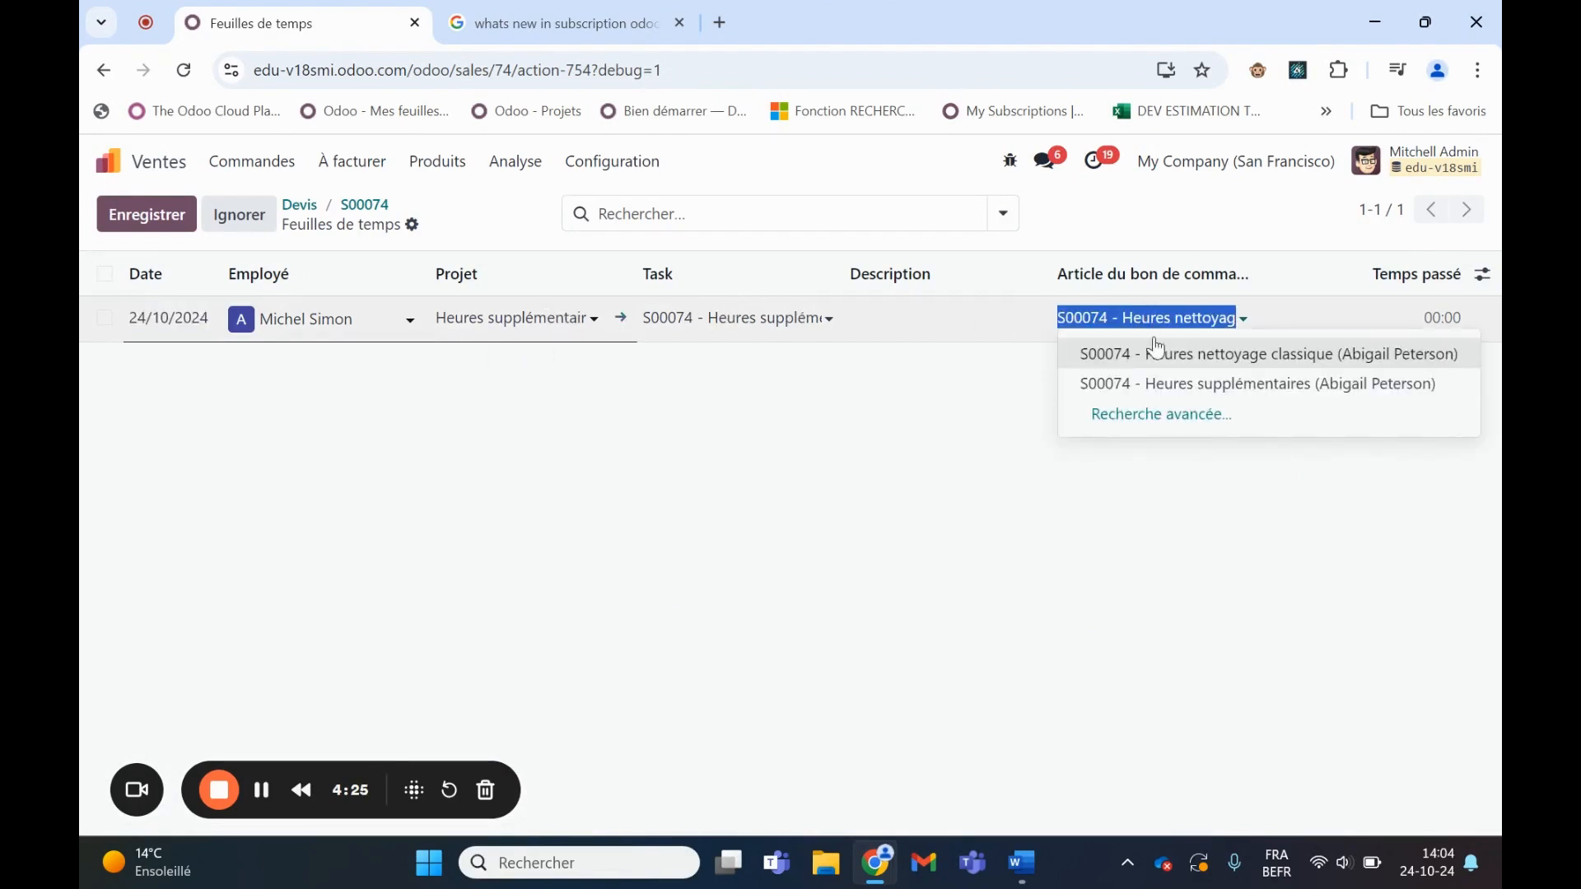
pyautogui.click(1202, 385)
# Describe the timesheet entry as Dépassement, set its time spent to 06:00 and save it
pyautogui.click(913, 315)
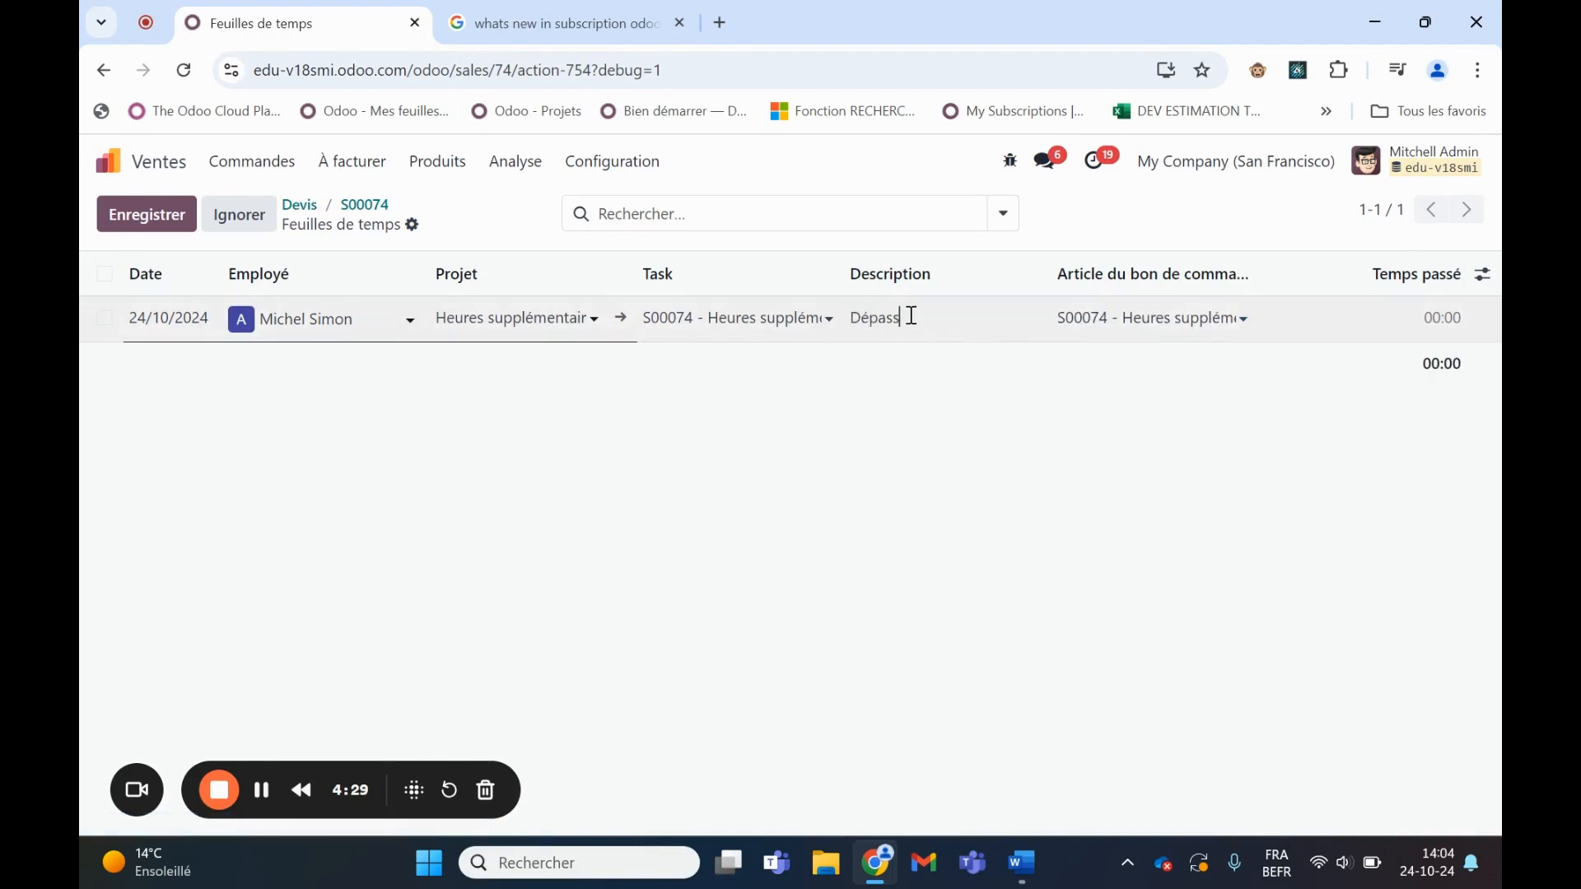
pyautogui.click(1450, 319)
pyautogui.press('BackSpace')
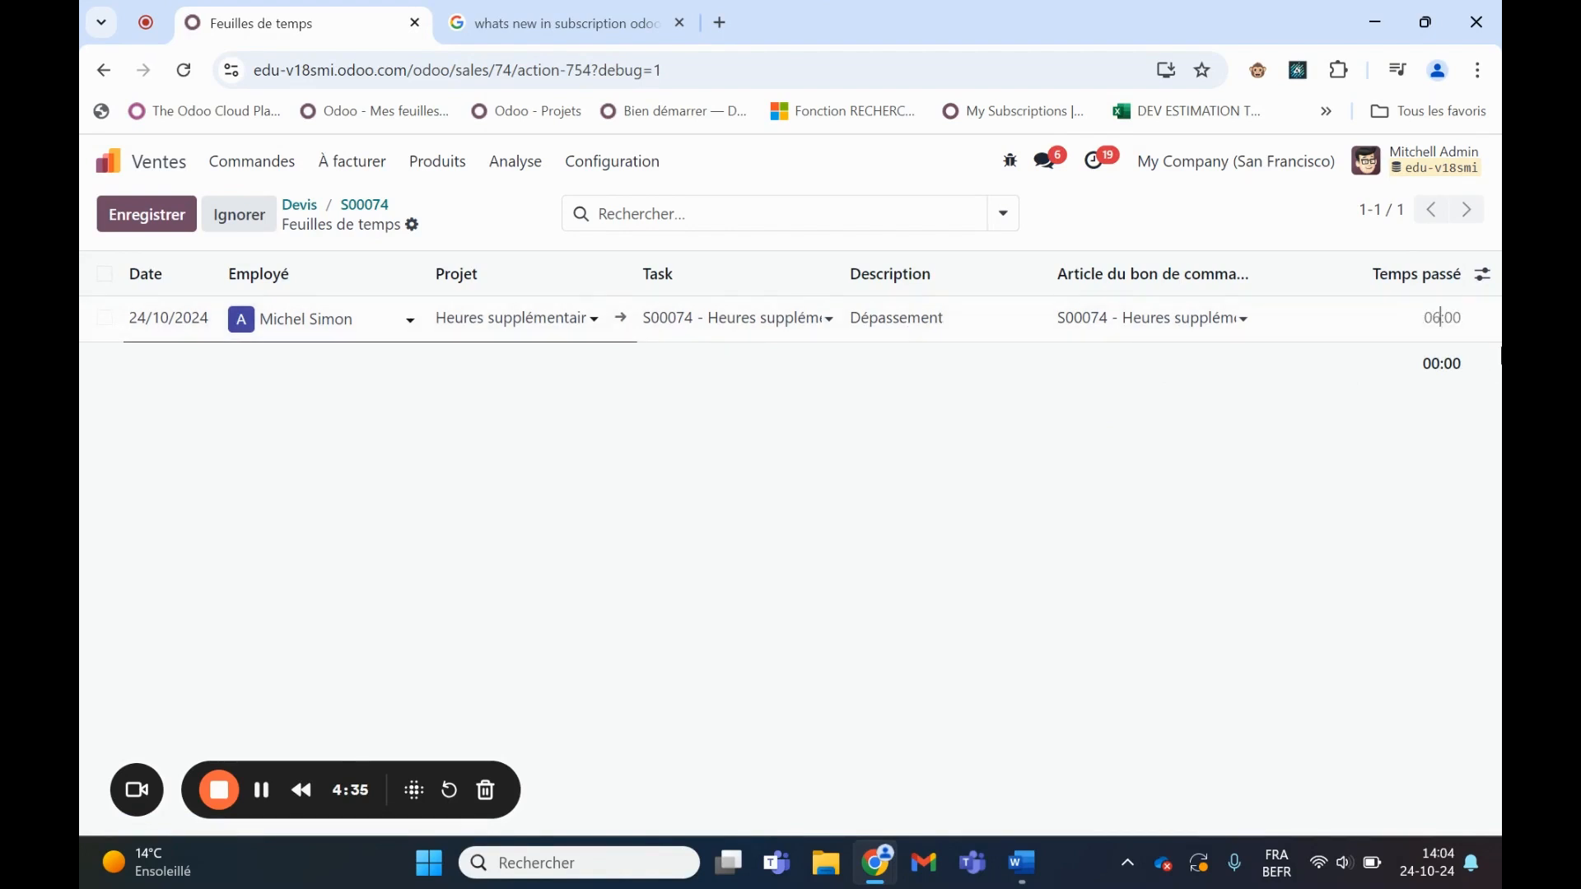
pyautogui.click(1123, 582)
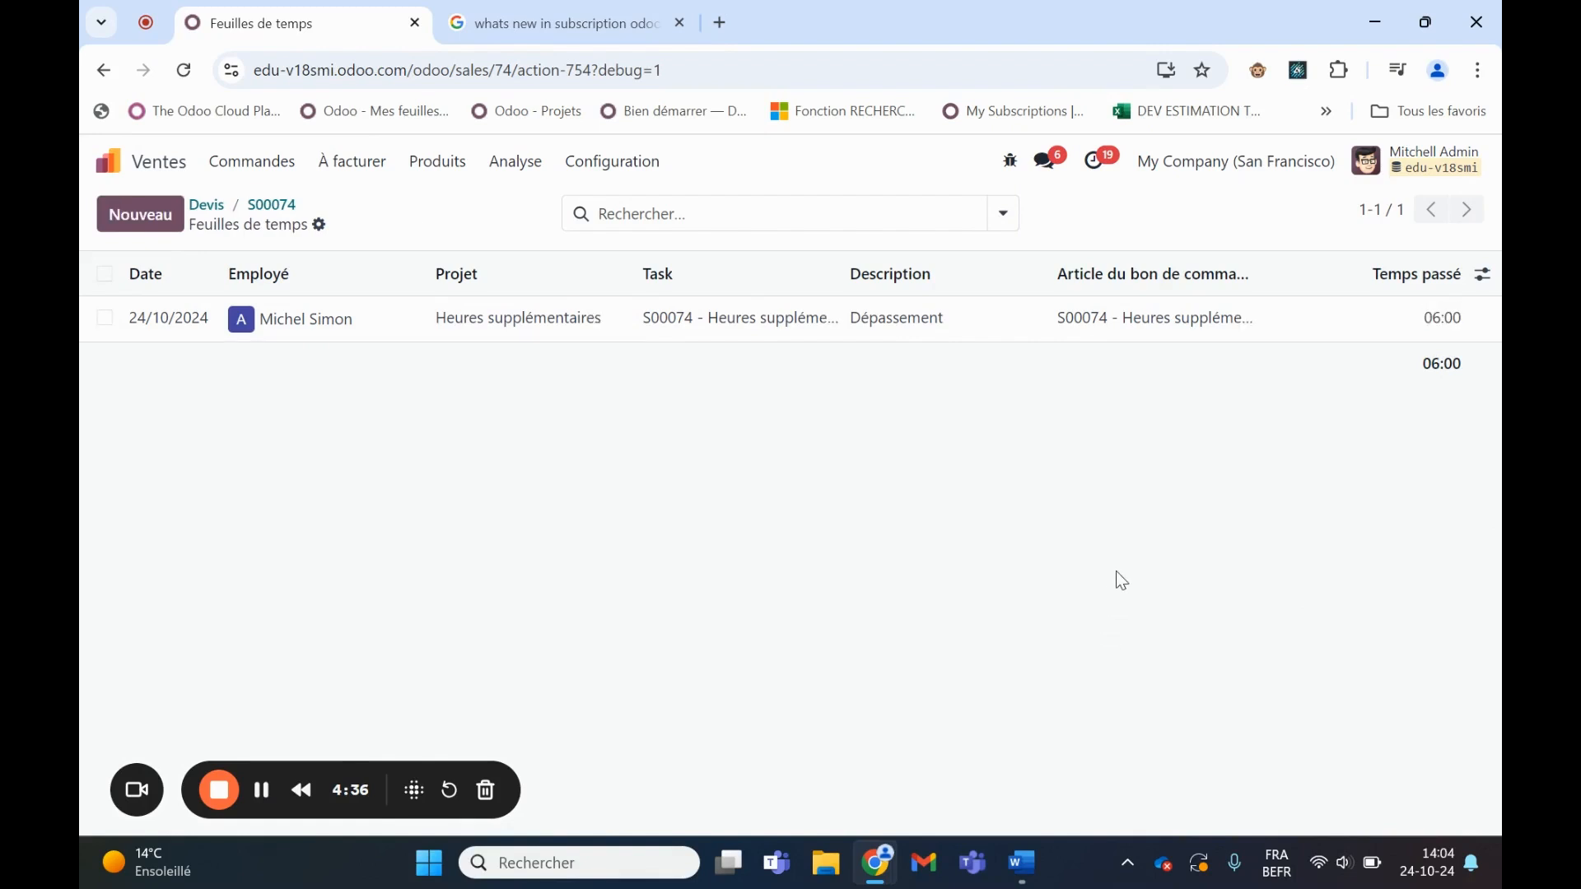
# Return to the sales order, check the delivered overtime hours and create a draft invoice from the order
pyautogui.click(277, 206)
pyautogui.scroll(-3, 911, 597)
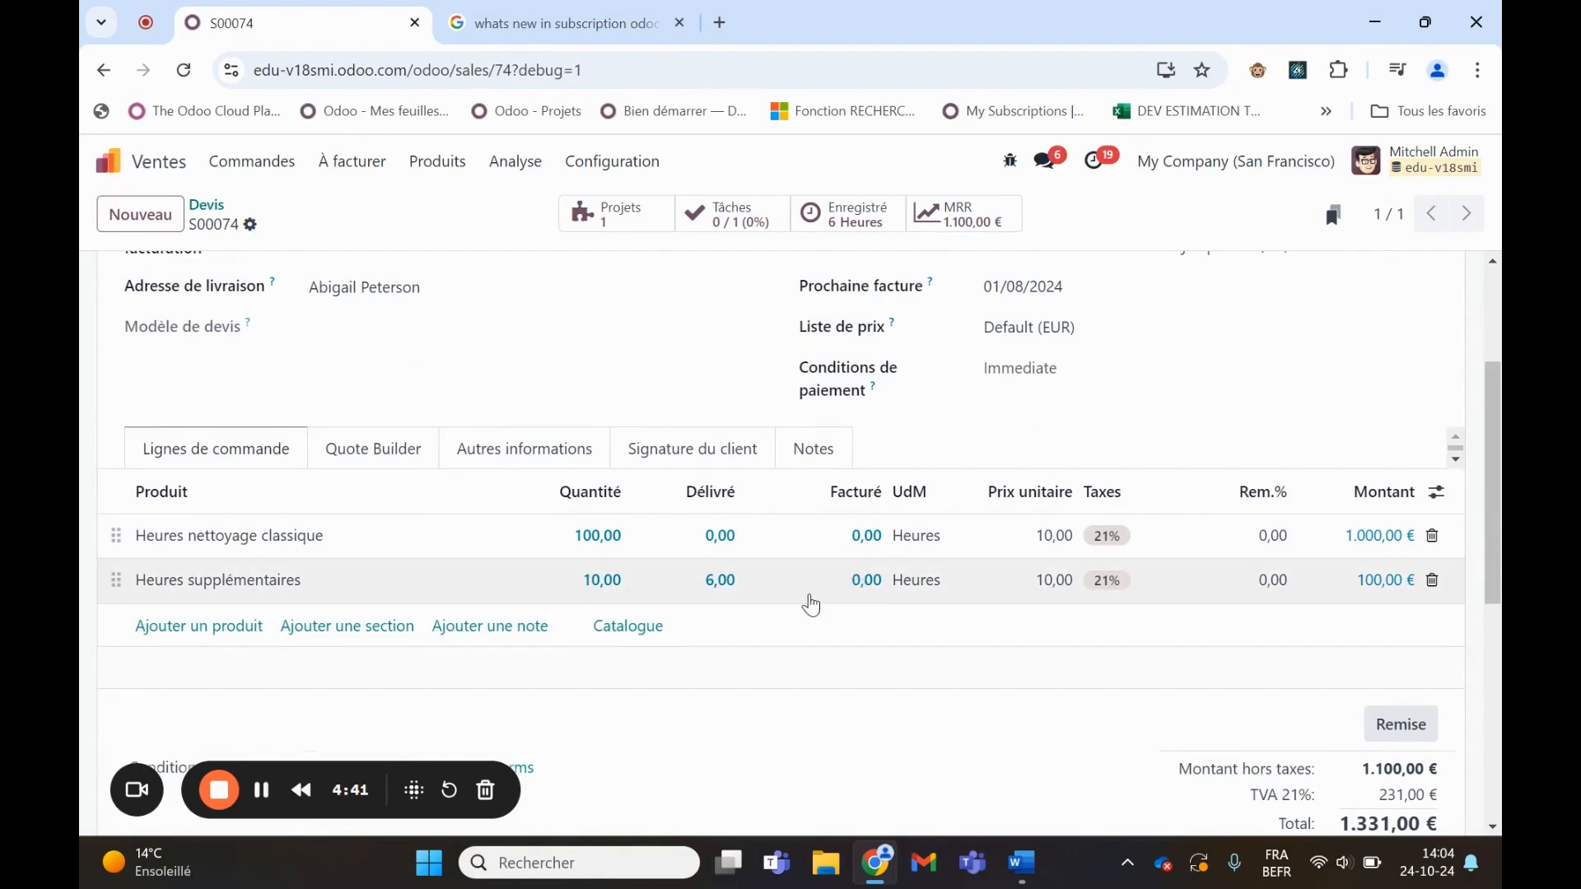
pyautogui.scroll(2, 811, 606)
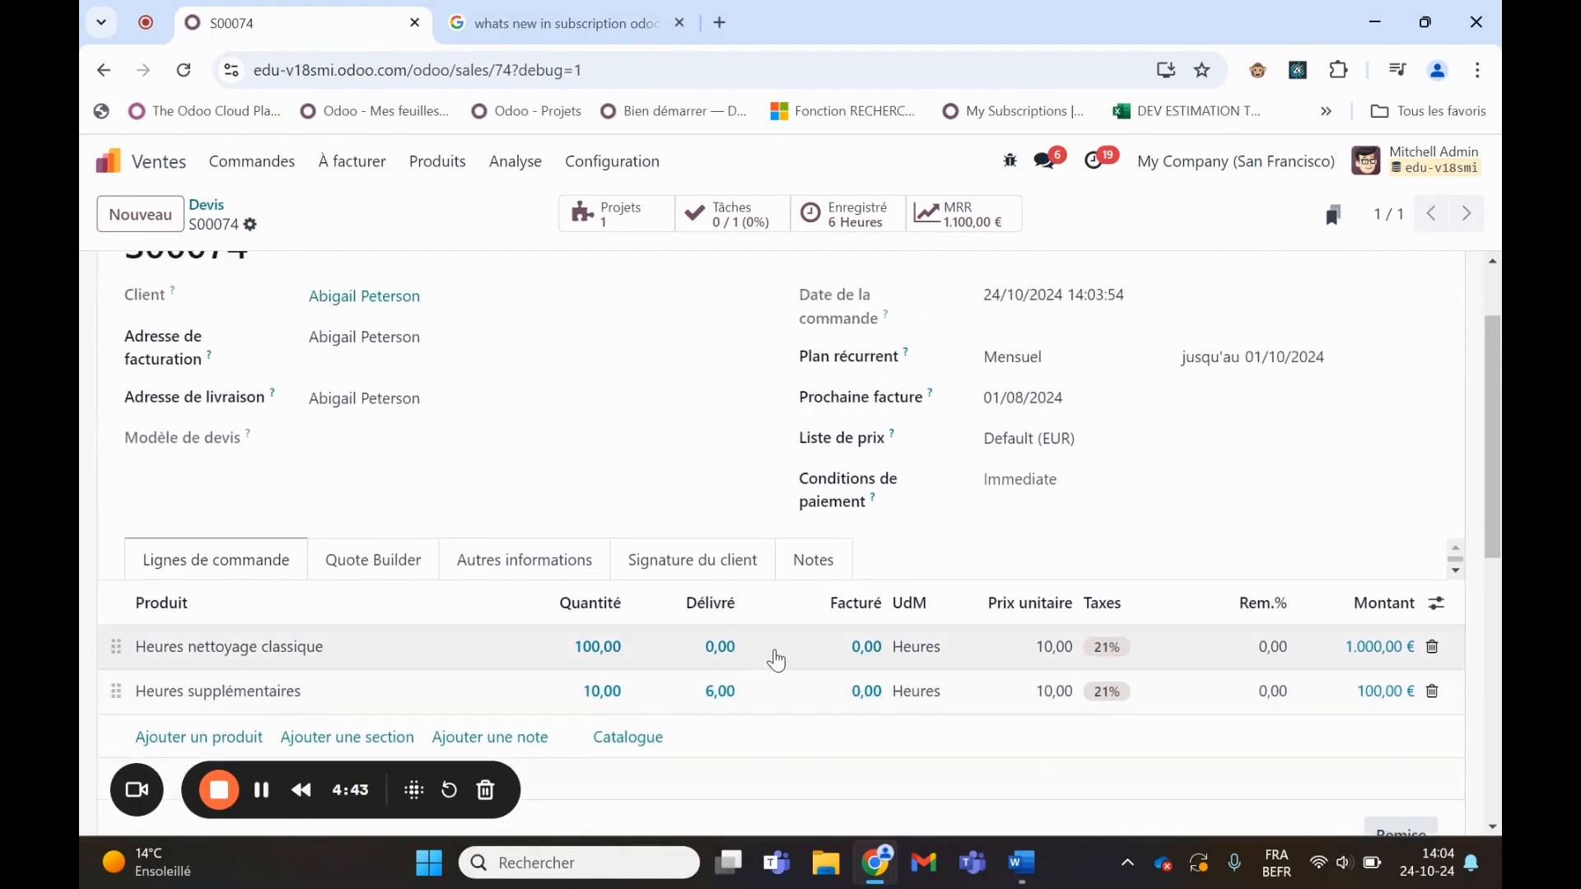
pyautogui.scroll(3, 782, 659)
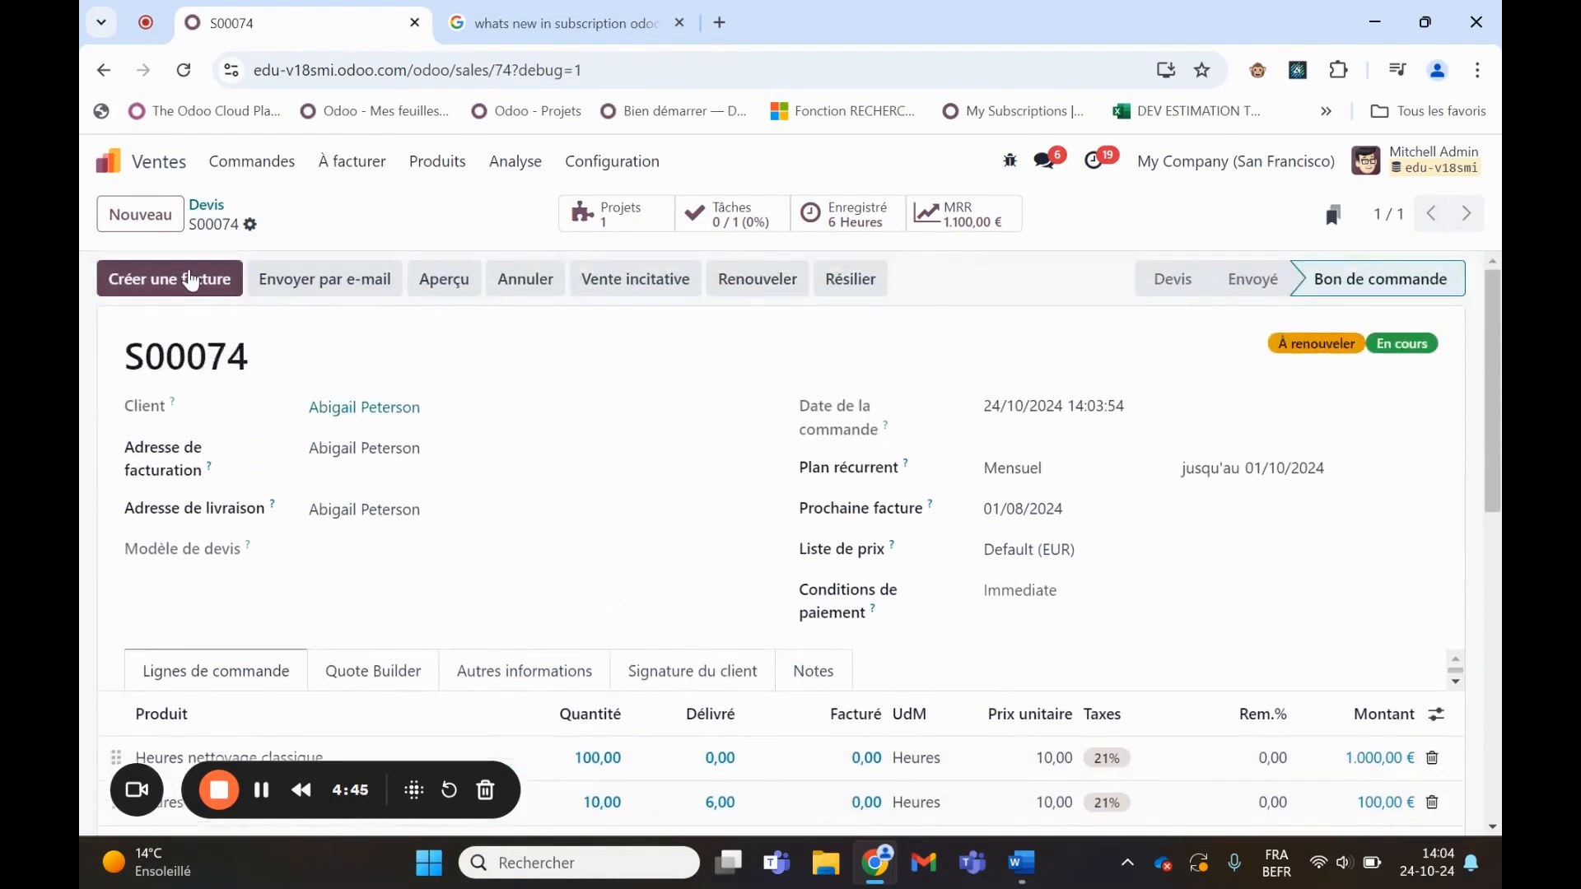
pyautogui.click(189, 279)
pyautogui.click(334, 628)
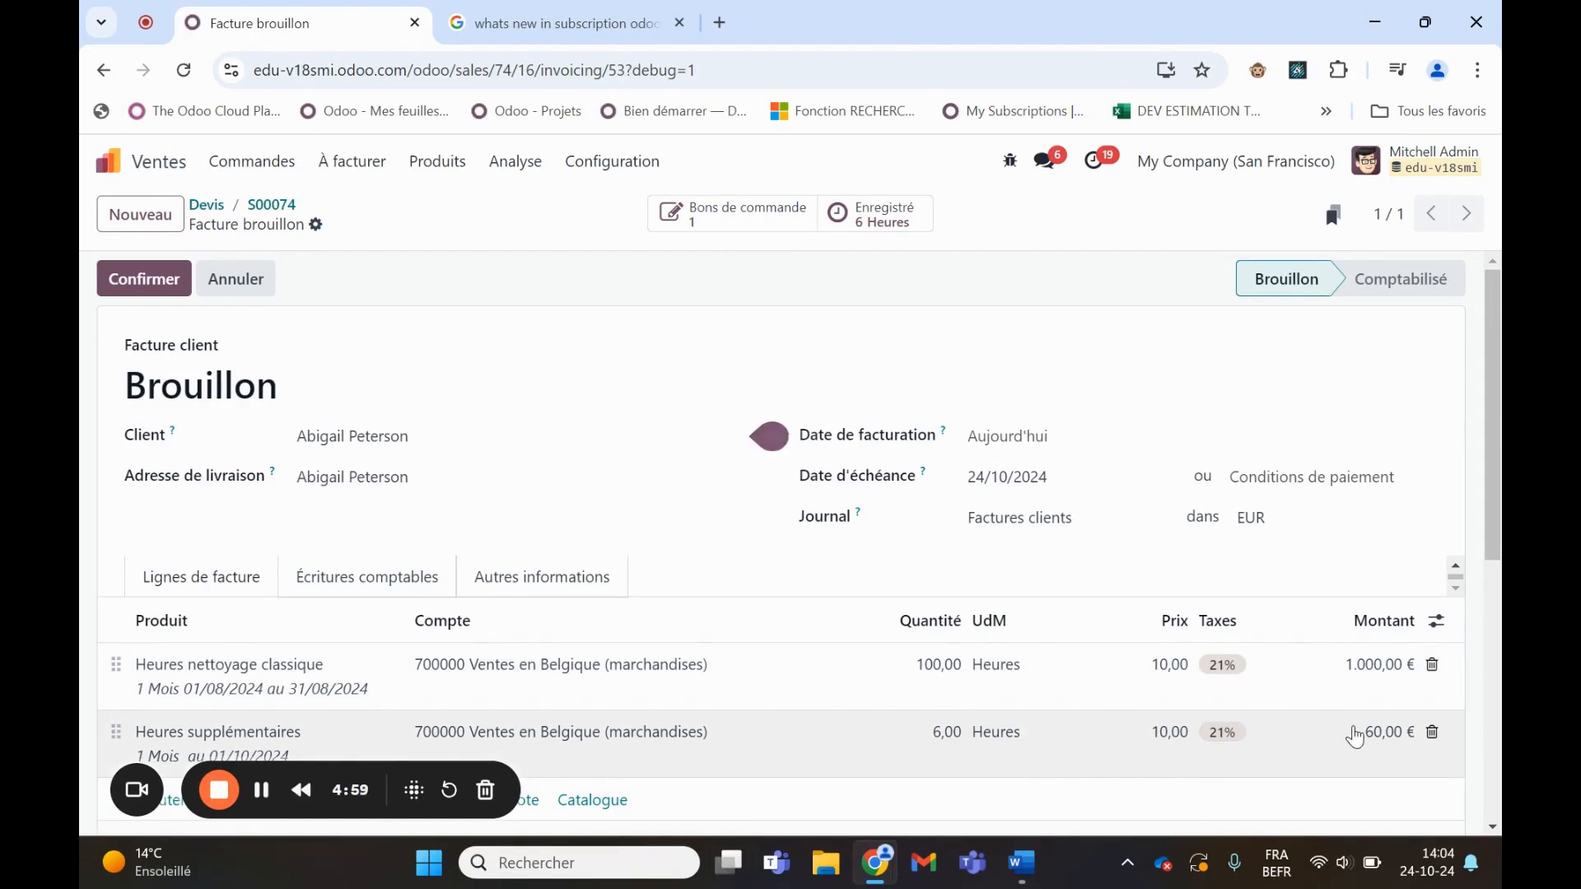
# Set the draft invoice's due date to 01/10/2024 and try to confirm the invoice
pyautogui.click(149, 274)
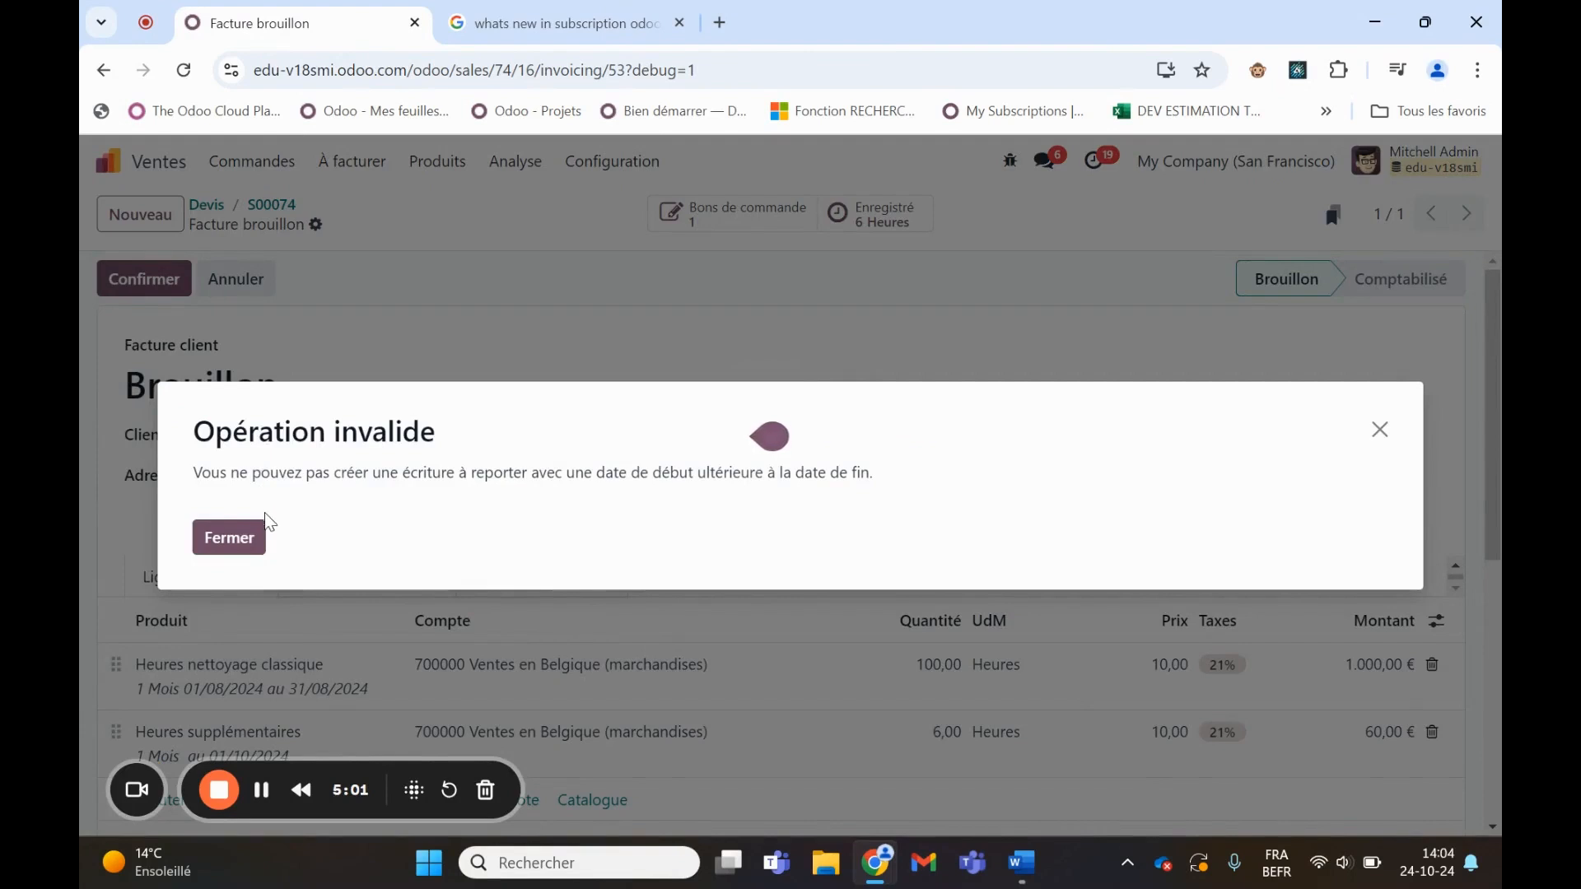
pyautogui.click(232, 539)
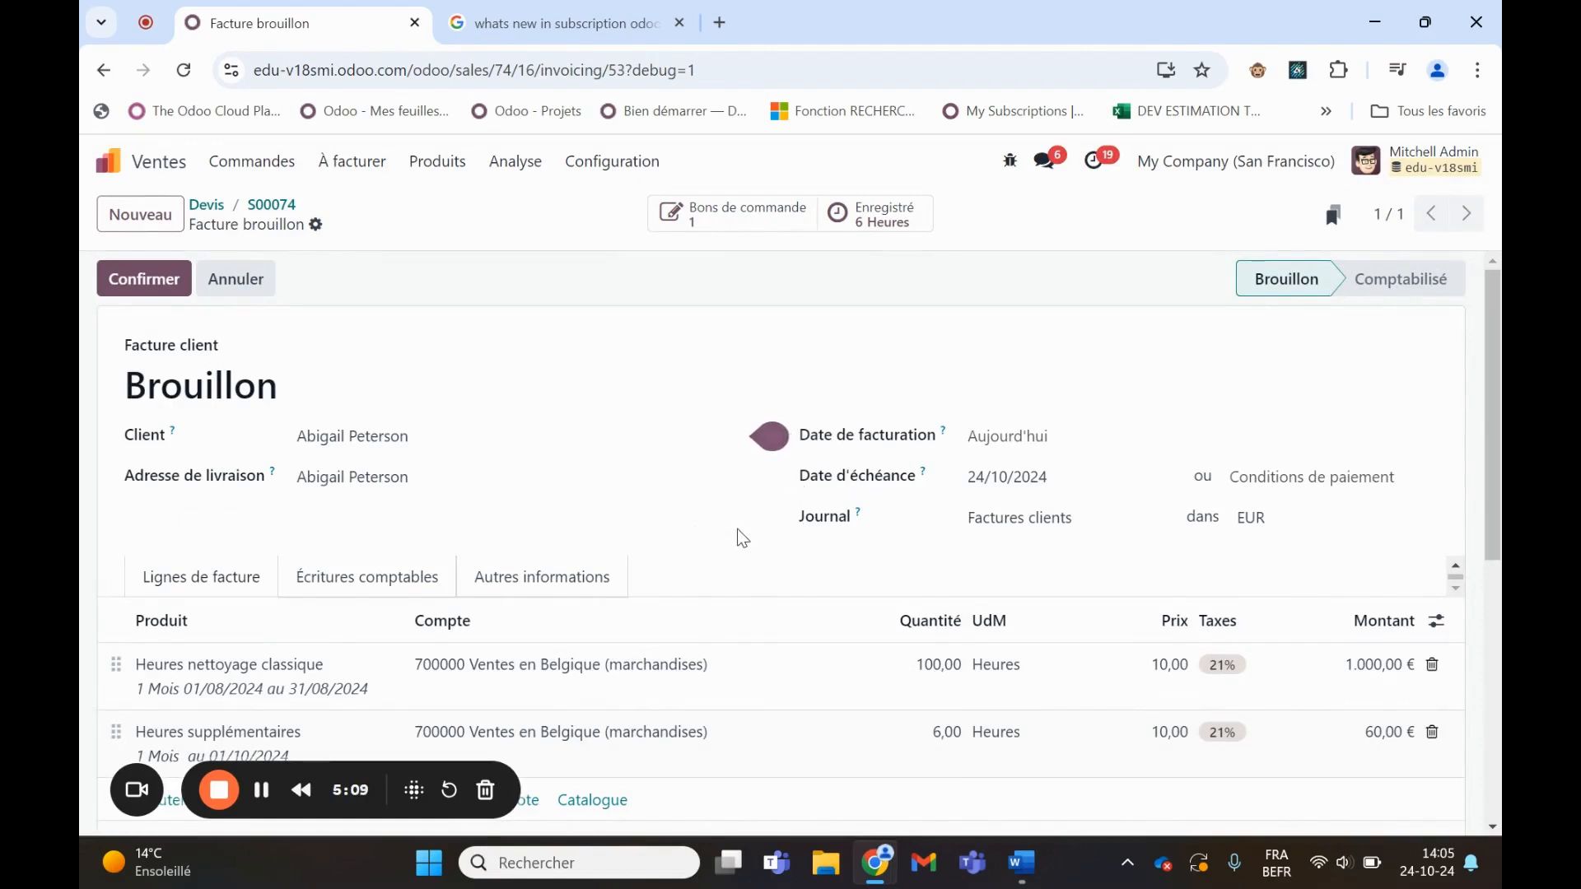
pyautogui.click(1074, 486)
pyautogui.click(670, 392)
pyautogui.click(148, 279)
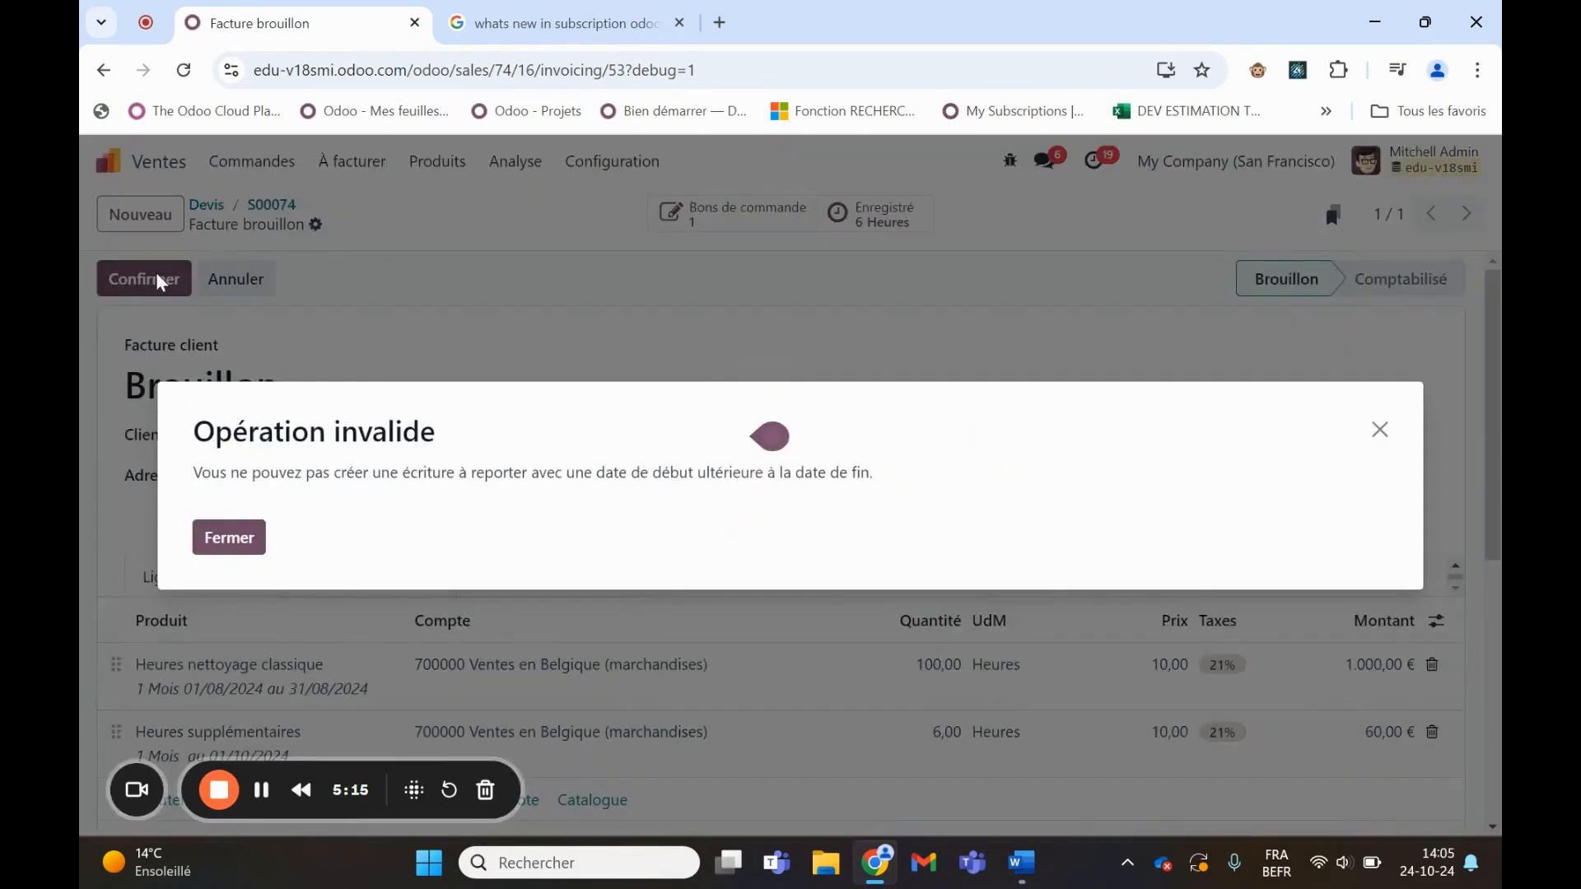
pyautogui.click(234, 540)
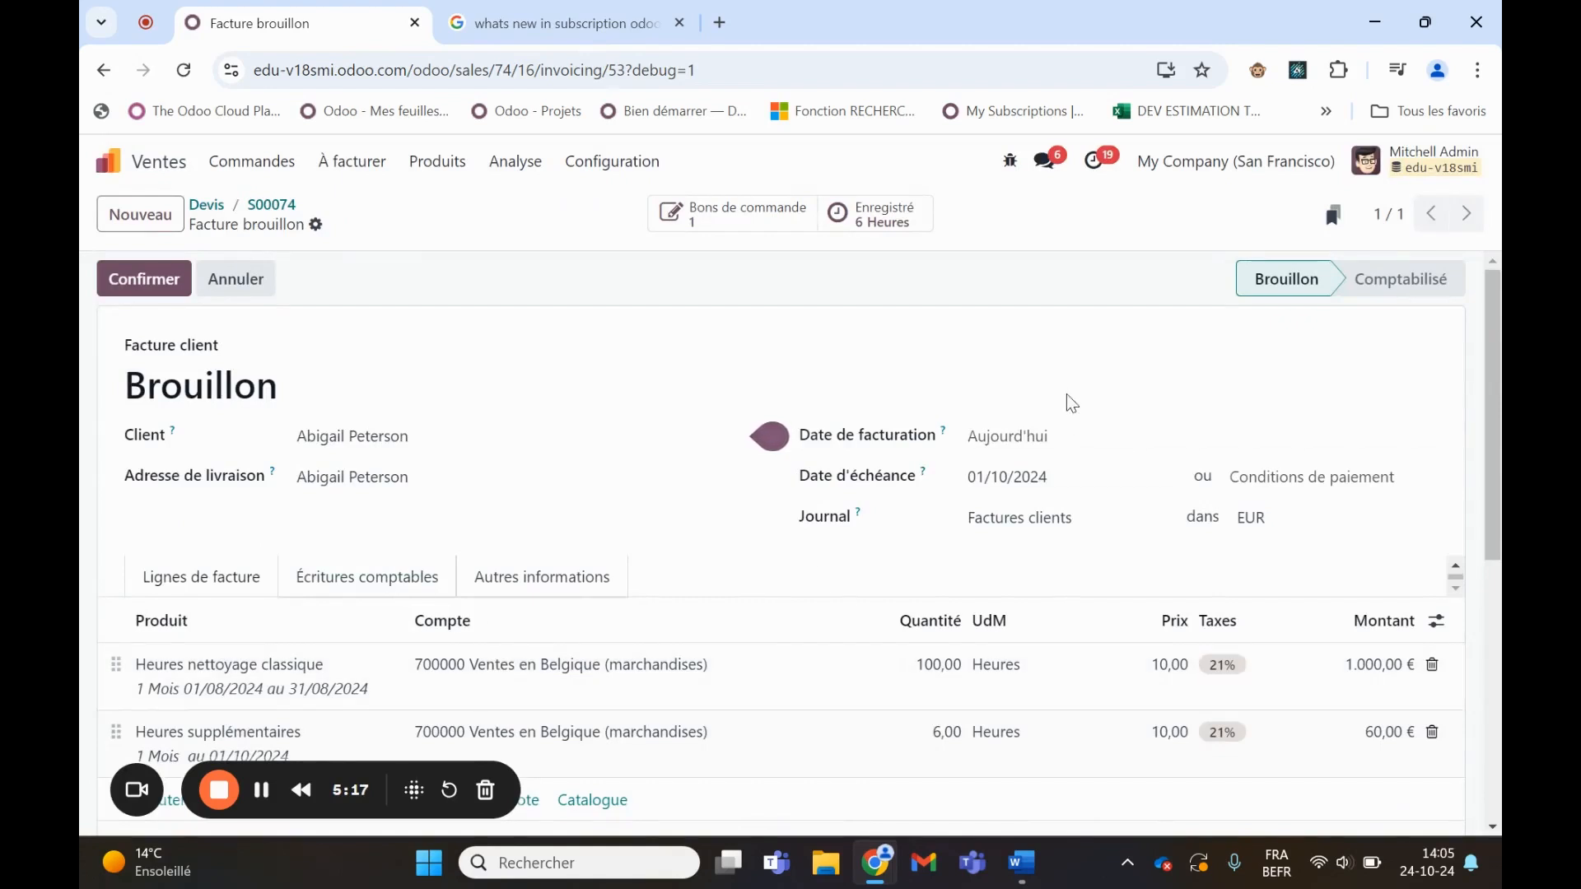
# Set the invoice date to 01/10/2024, confirm the invoice and review its contents
pyautogui.click(1057, 446)
pyautogui.click(533, 241)
pyautogui.click(921, 241)
pyautogui.click(649, 348)
pyautogui.click(150, 276)
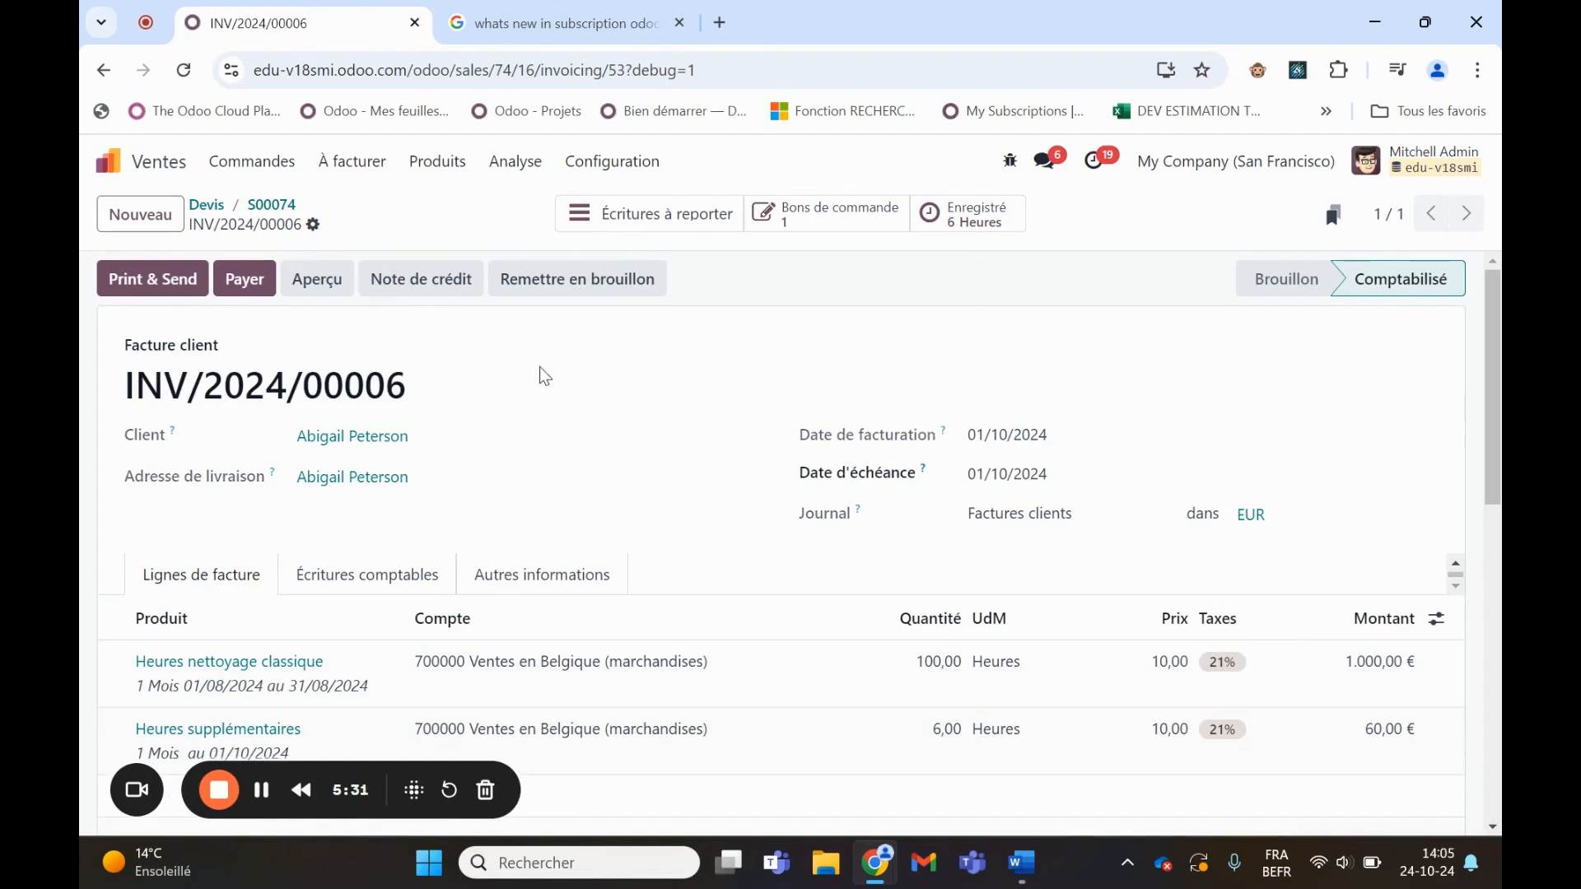
pyautogui.scroll(-8, 762, 461)
pyautogui.scroll(8, 750, 481)
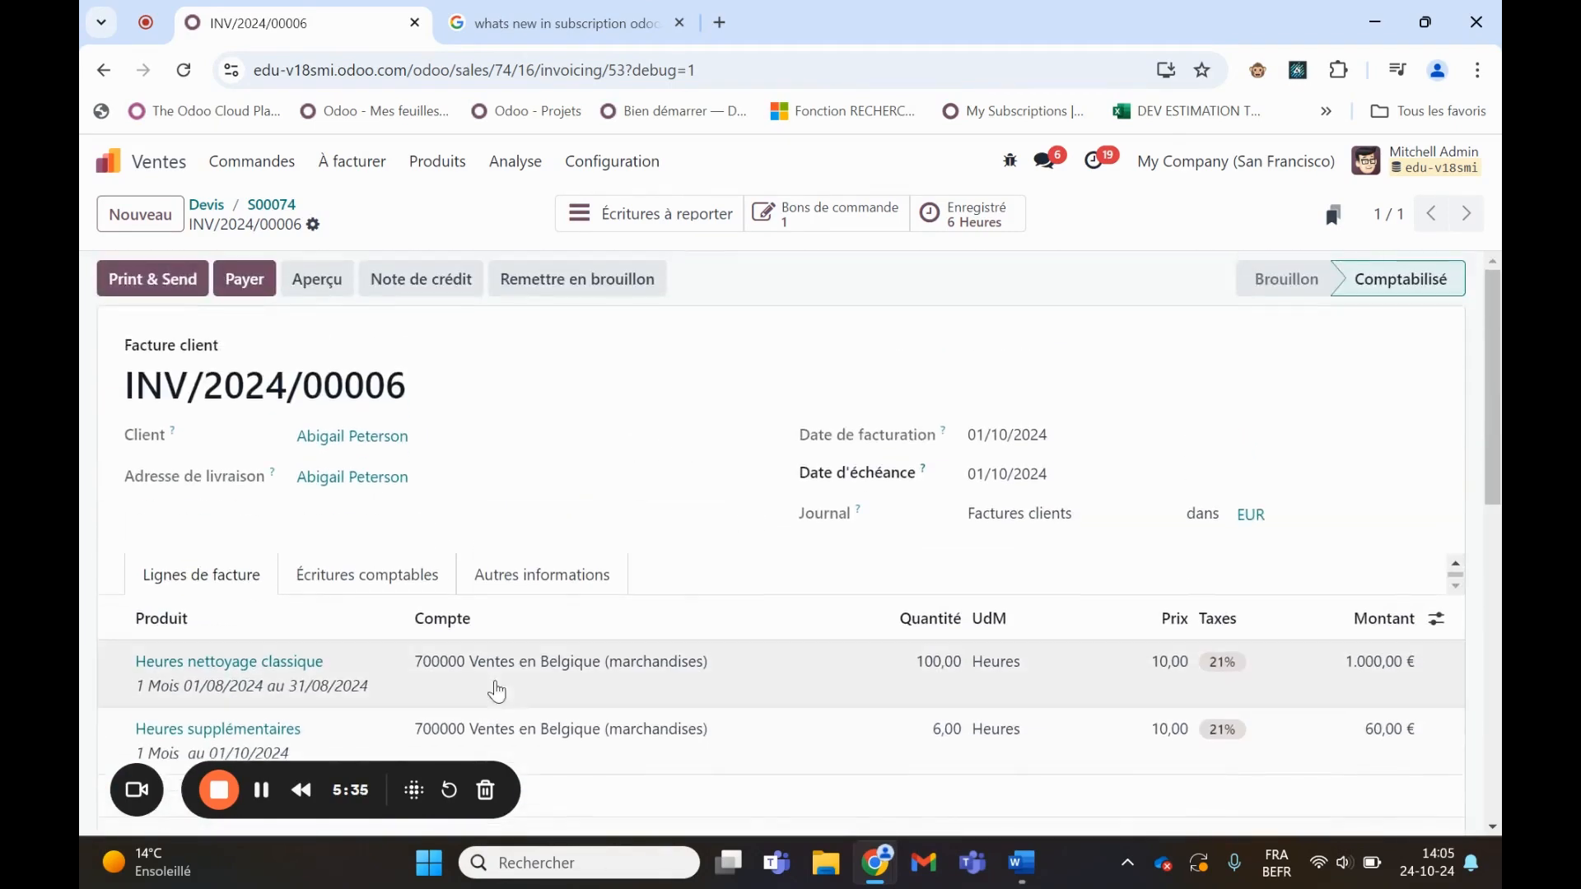